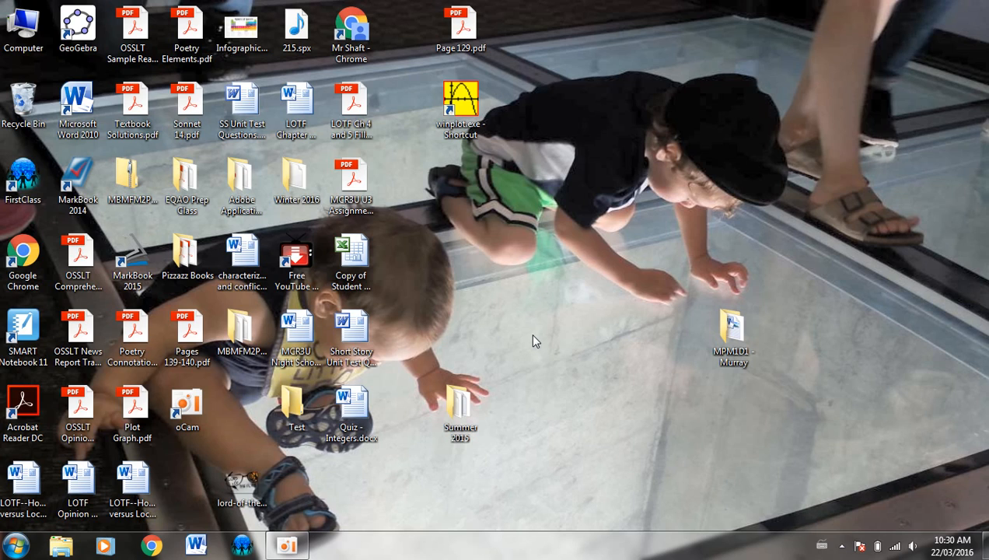
Open Windows Explorer at Documents > oCam to list its 29 MP4 screen recordings
click(16, 545)
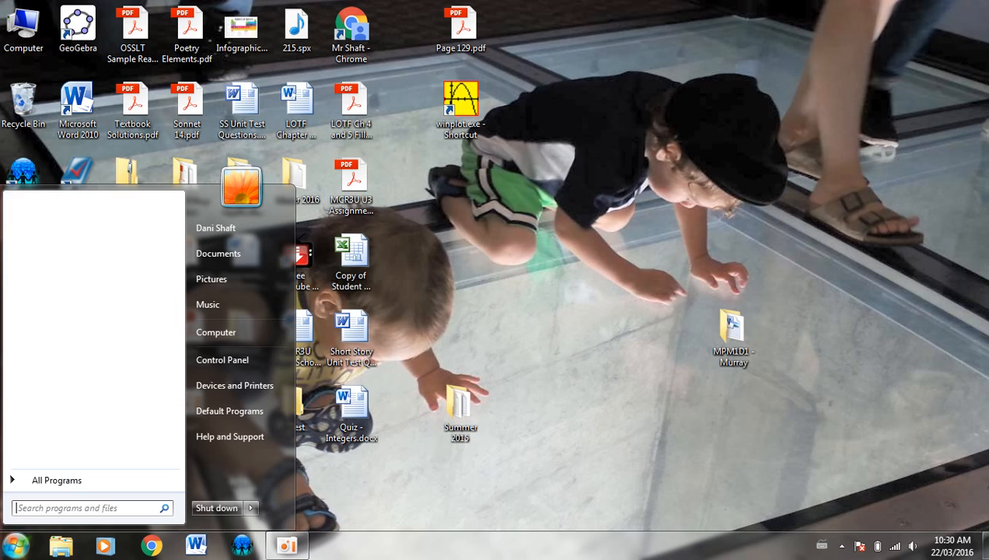
click(63, 548)
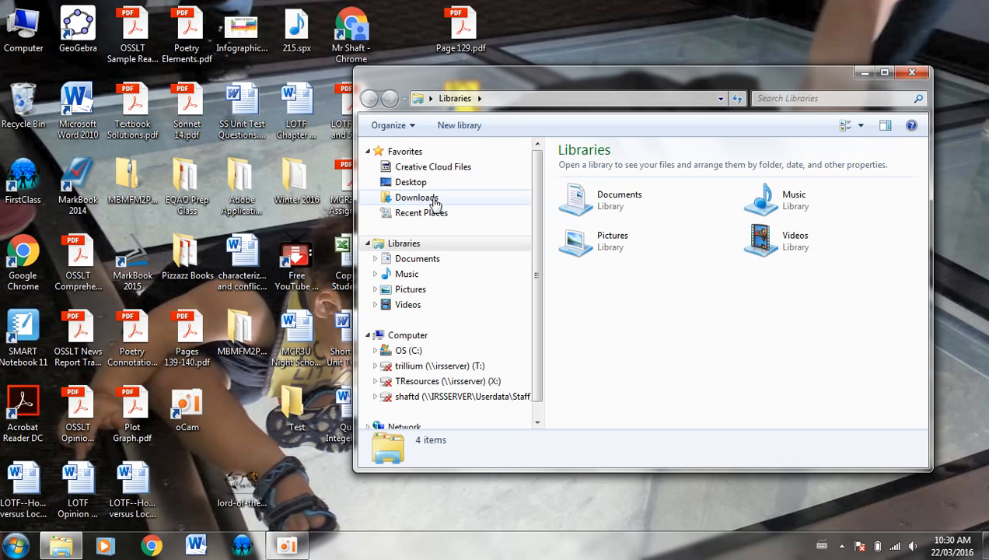
click(426, 259)
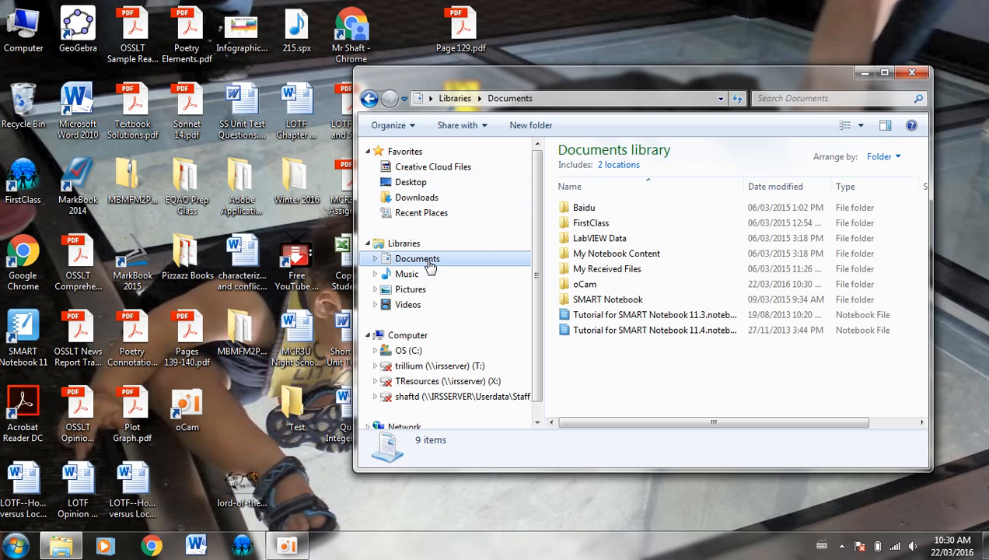
double_click(606, 286)
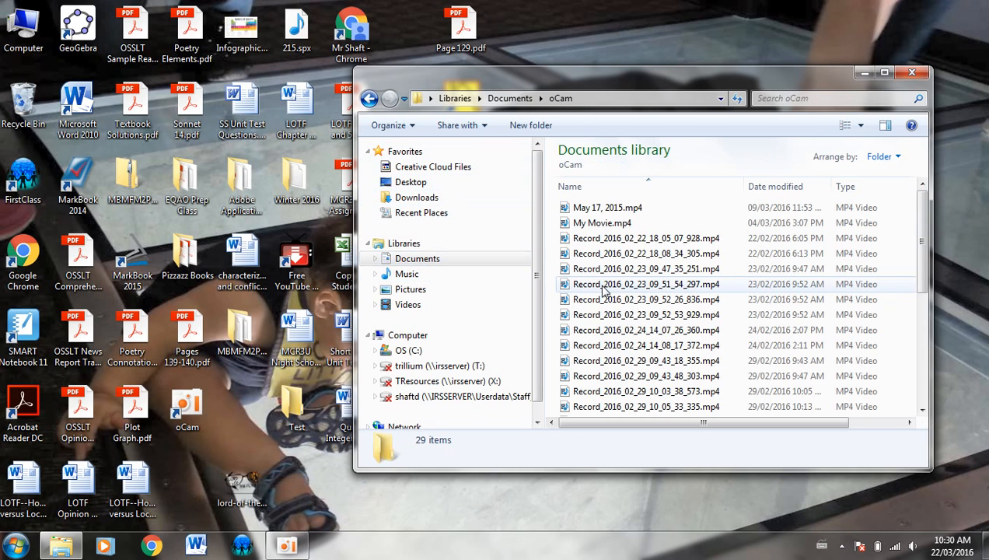
scroll(682, 228, down, 3)
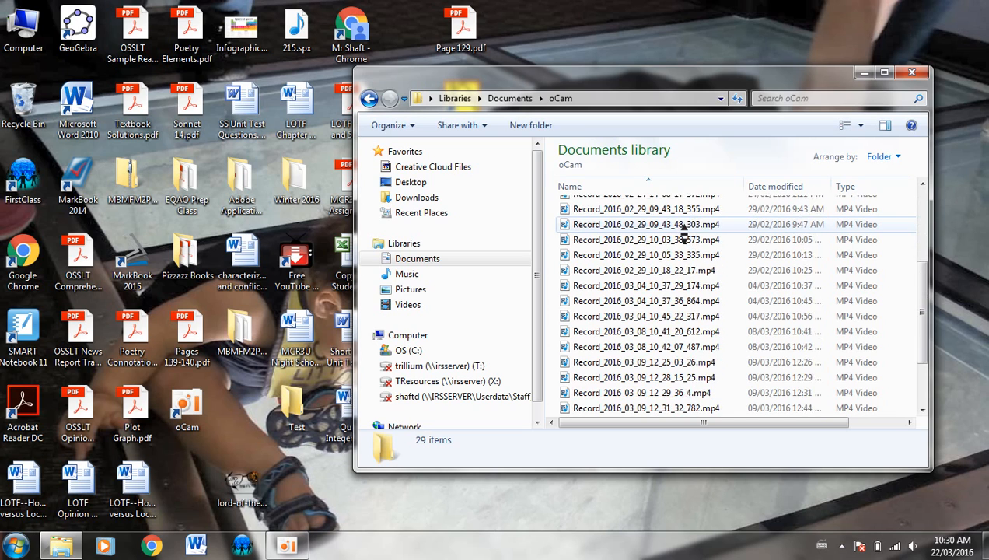
scroll(681, 228, up, 2)
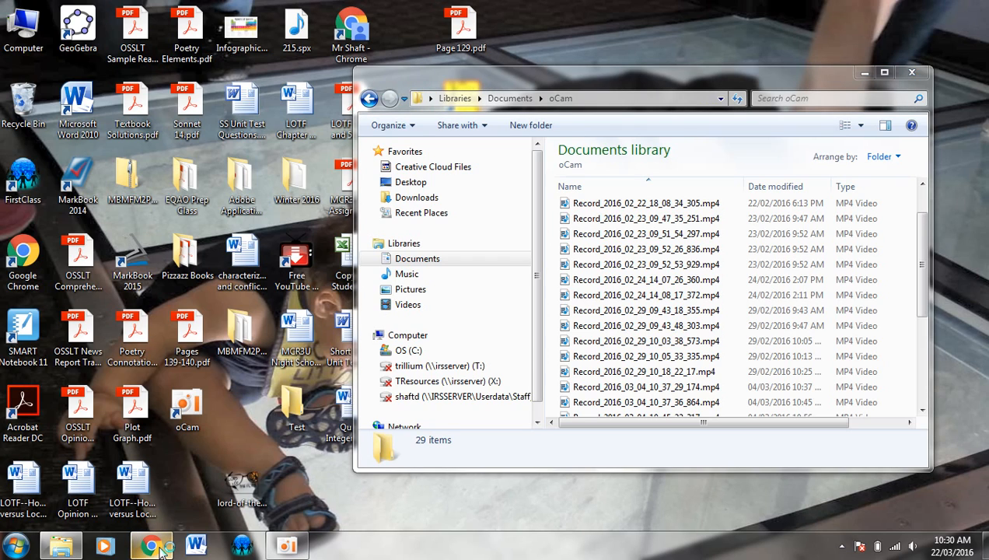
Launch Chrome and go to youtube.com
click(156, 547)
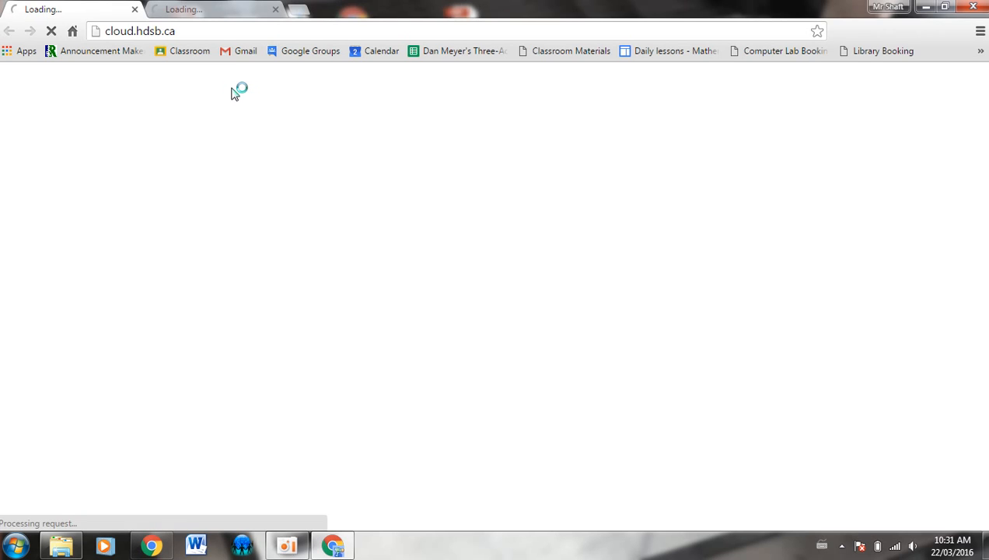
click(185, 31)
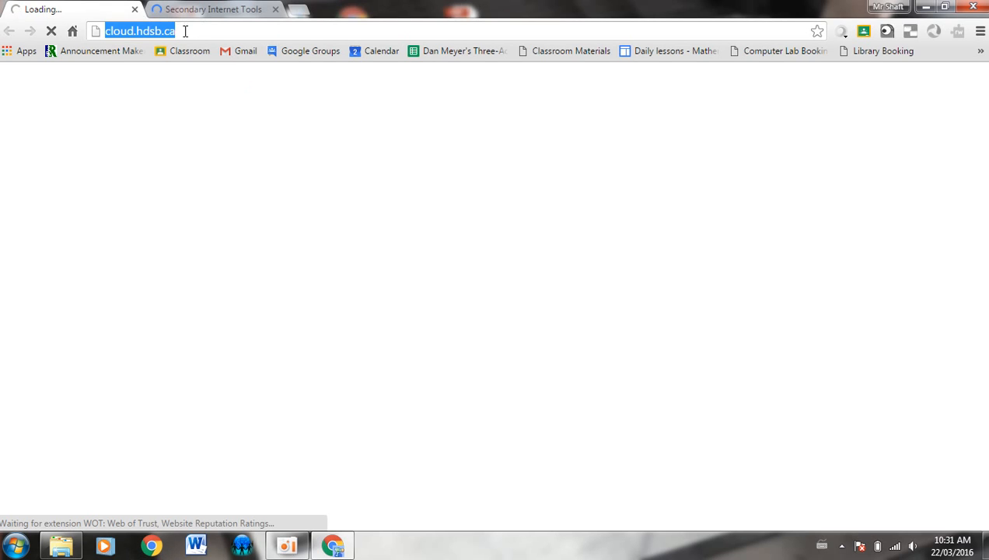
click(185, 31)
text(youtube.com)
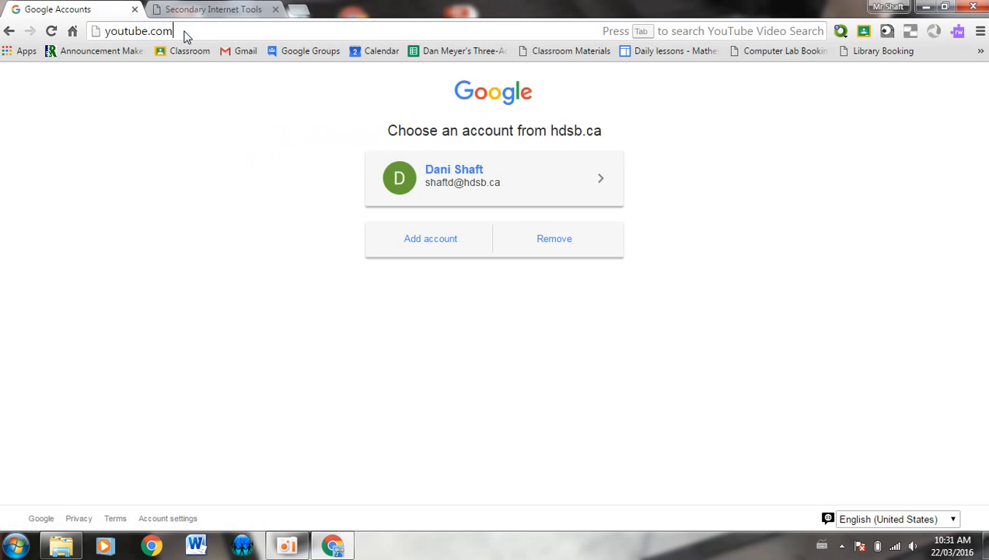
key(Return)
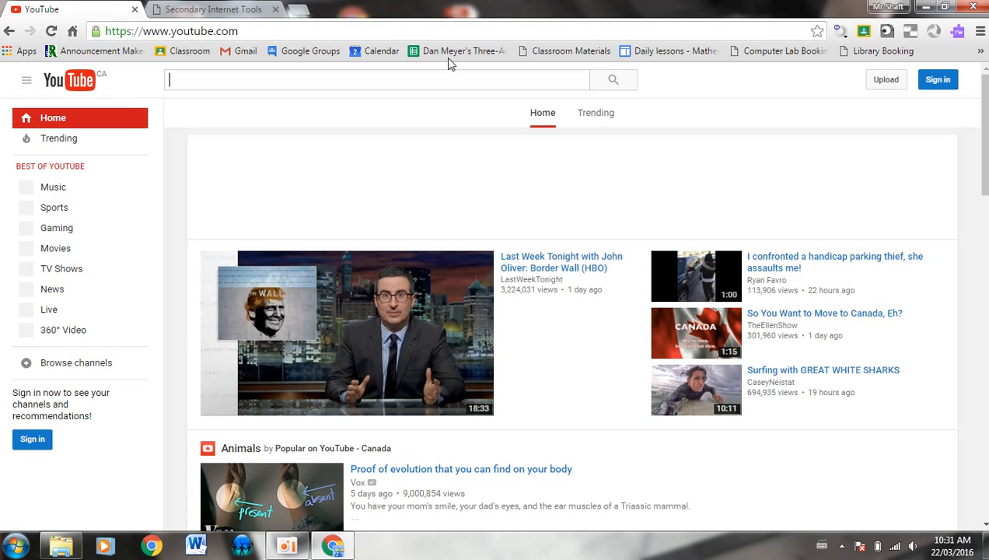
Sign in to the YouTube account with its password and go to the upload page
click(947, 81)
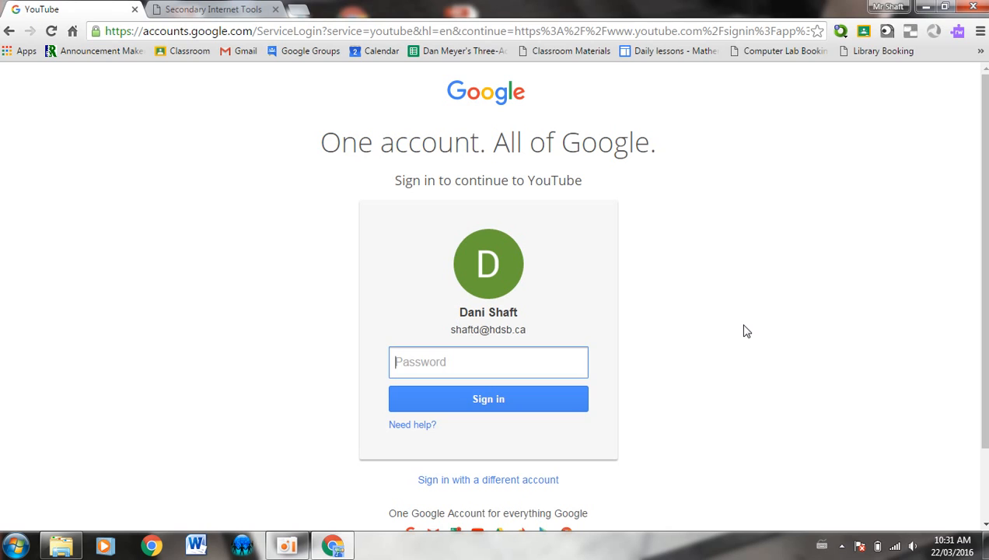
scroll(745, 331, down, 1)
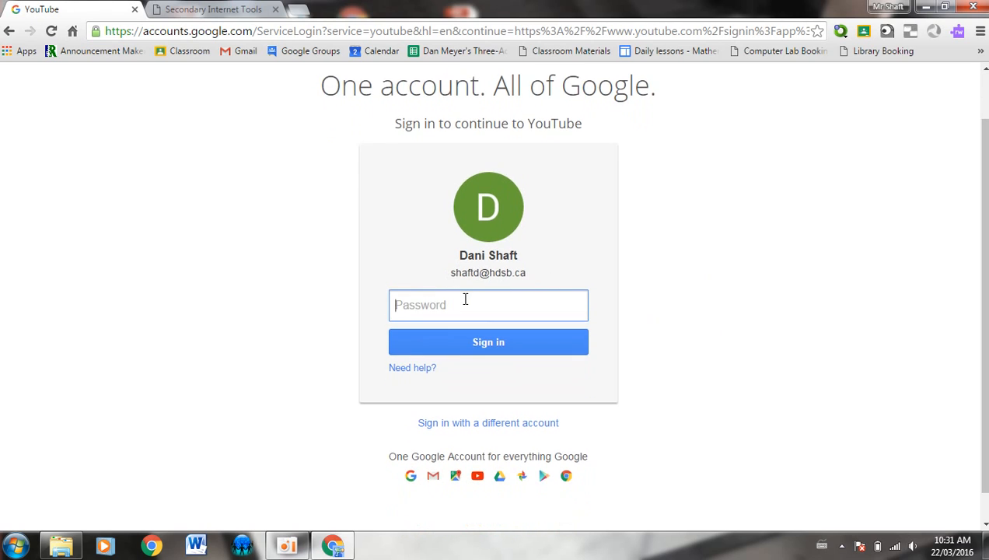
text(••••••••)
click(479, 343)
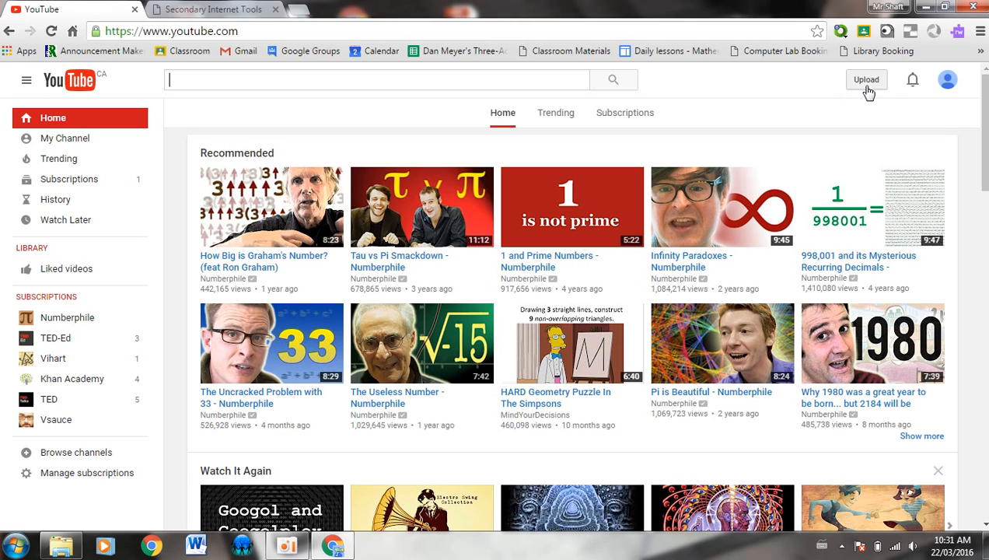
click(55, 124)
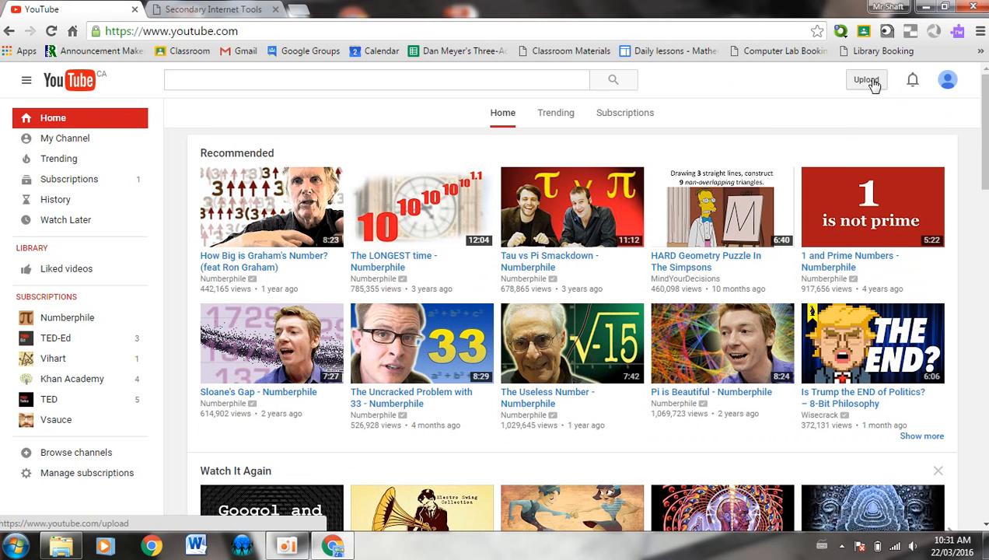
click(868, 80)
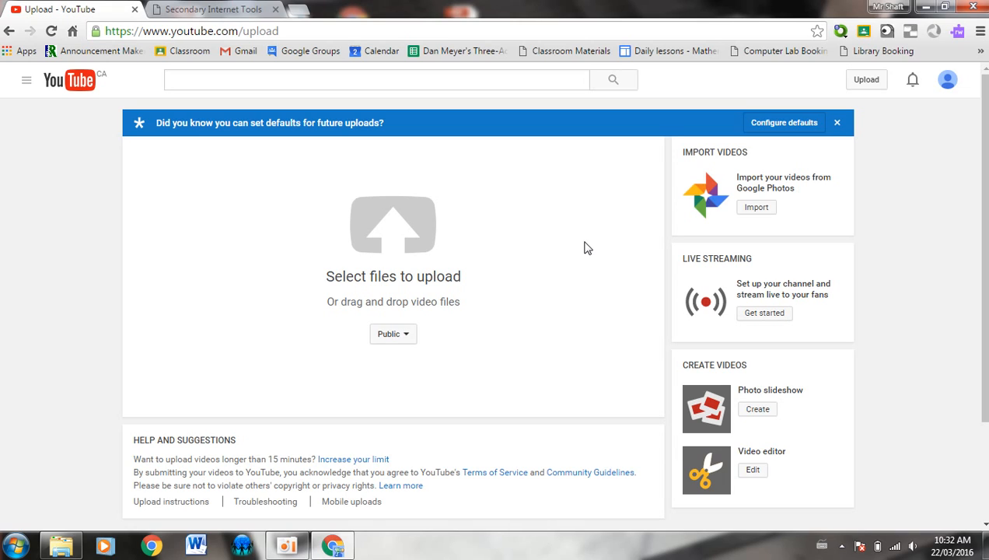
Change the upload's privacy from Public to Private
click(401, 341)
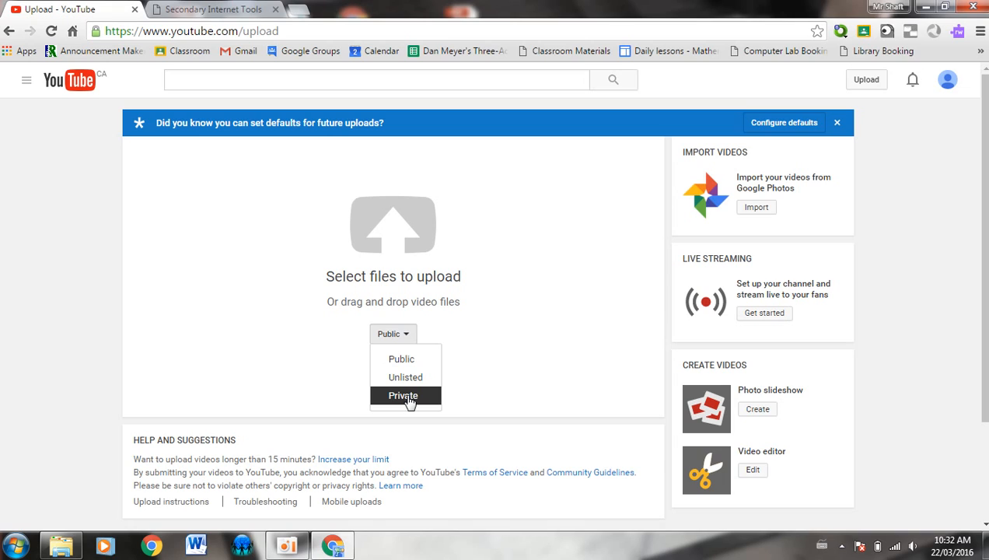
click(402, 396)
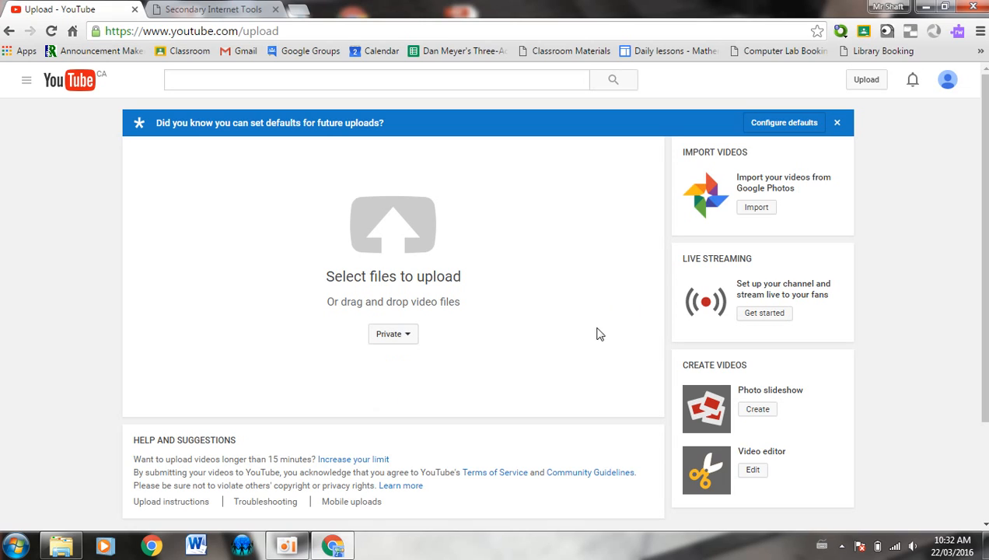
In Upload Defaults, set privacy to Private, keeping Standard YouTube License and all comments allowed
click(788, 126)
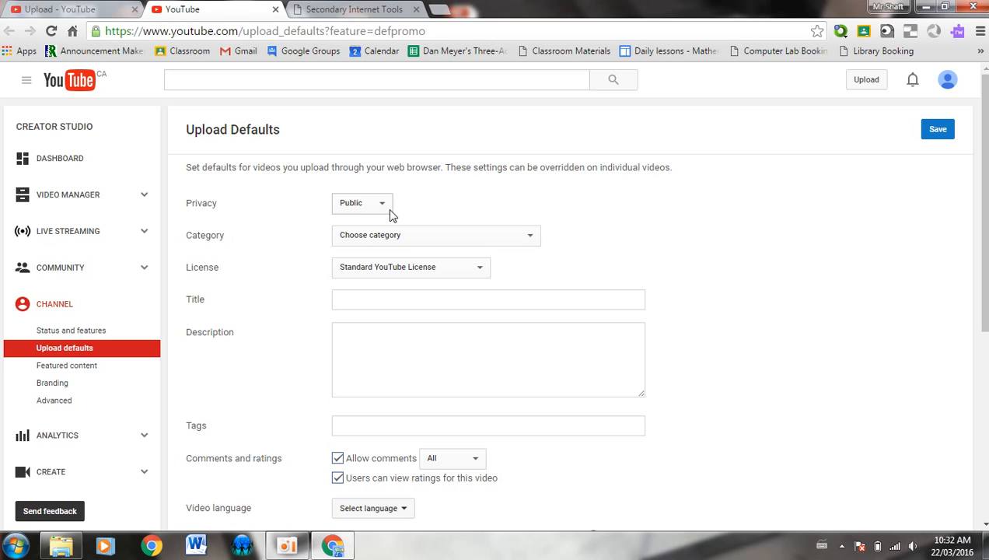
click(388, 206)
click(361, 242)
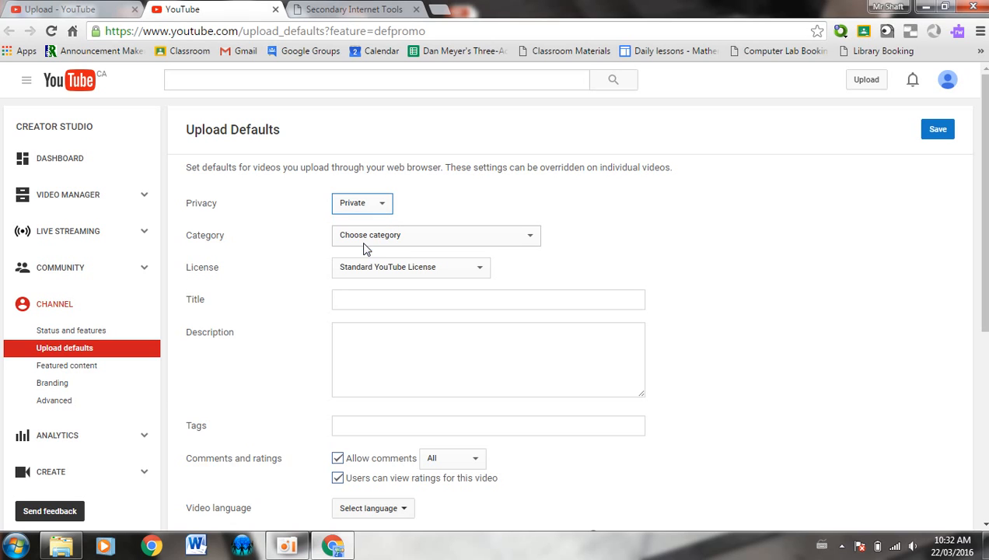
click(436, 237)
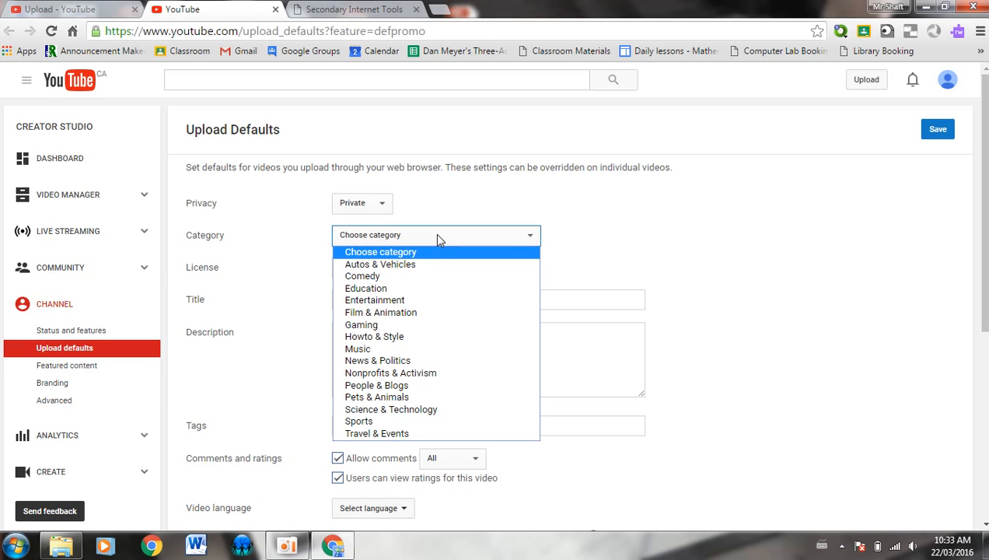
click(426, 247)
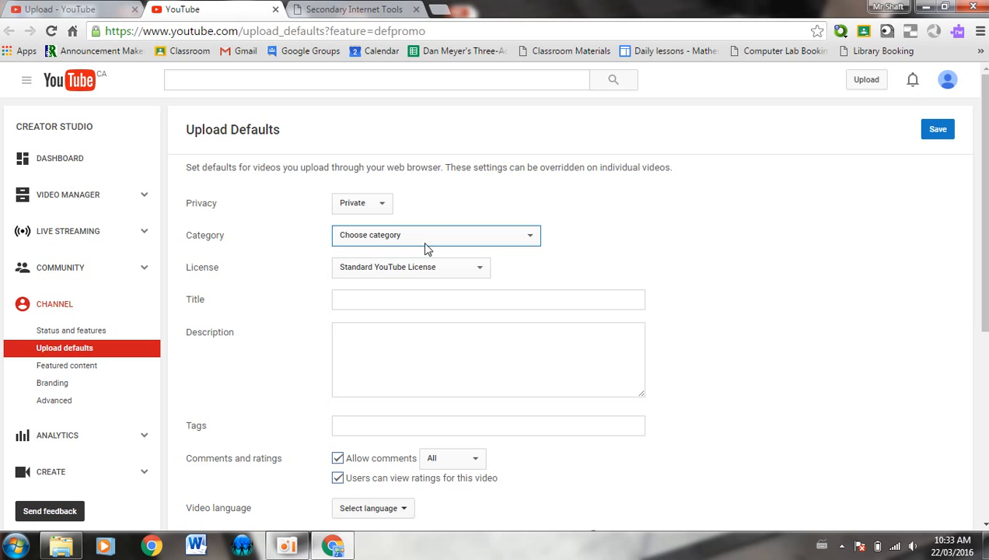
click(356, 271)
click(356, 276)
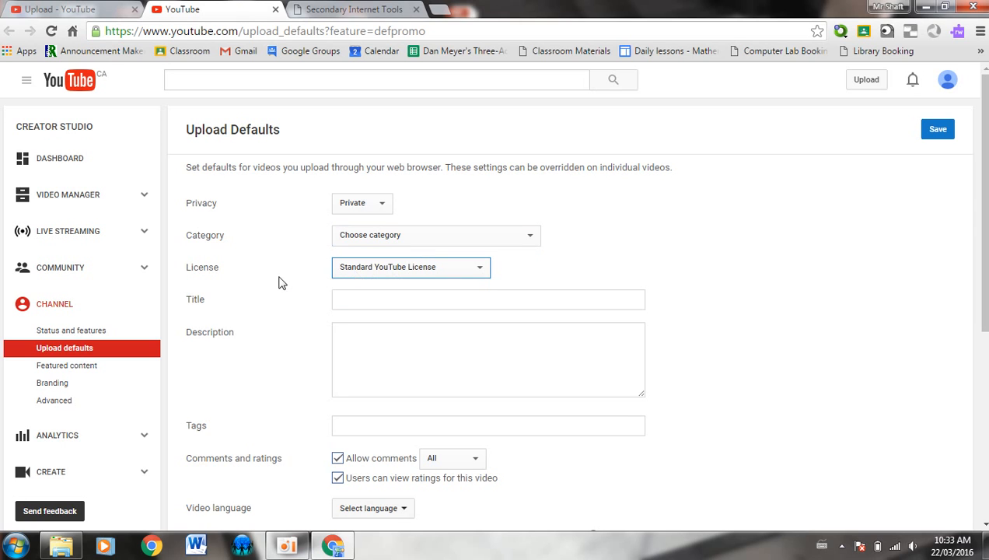
middle_click(281, 283)
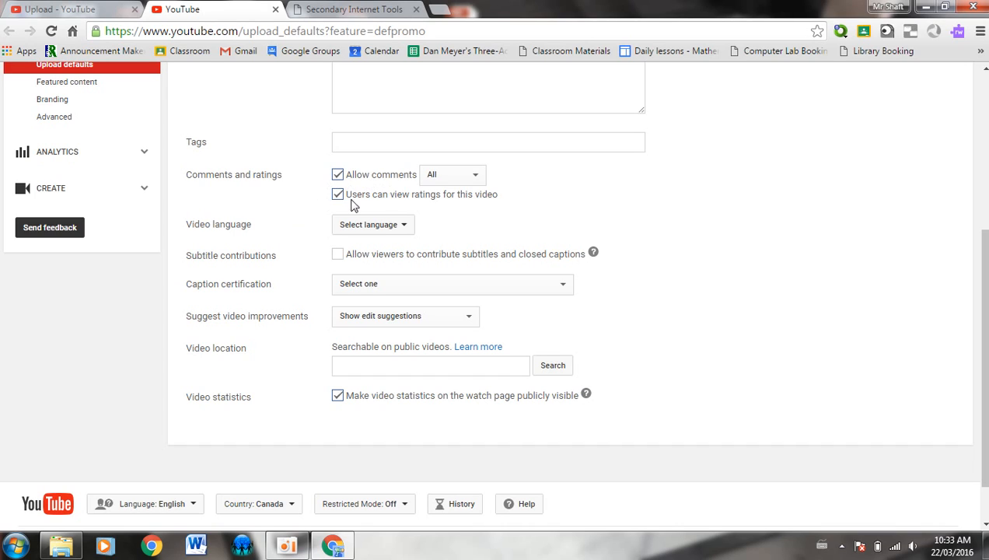
click(461, 178)
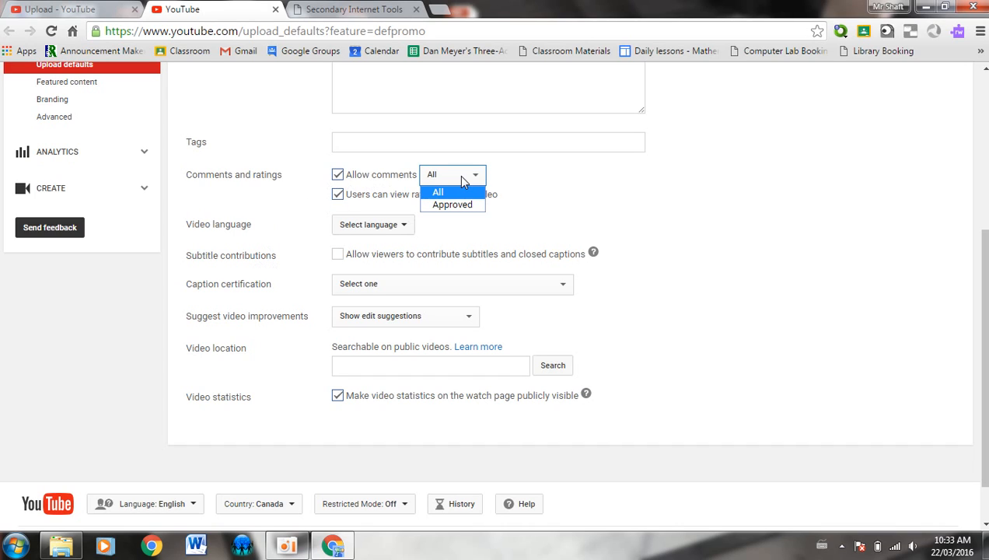
click(461, 178)
click(461, 178)
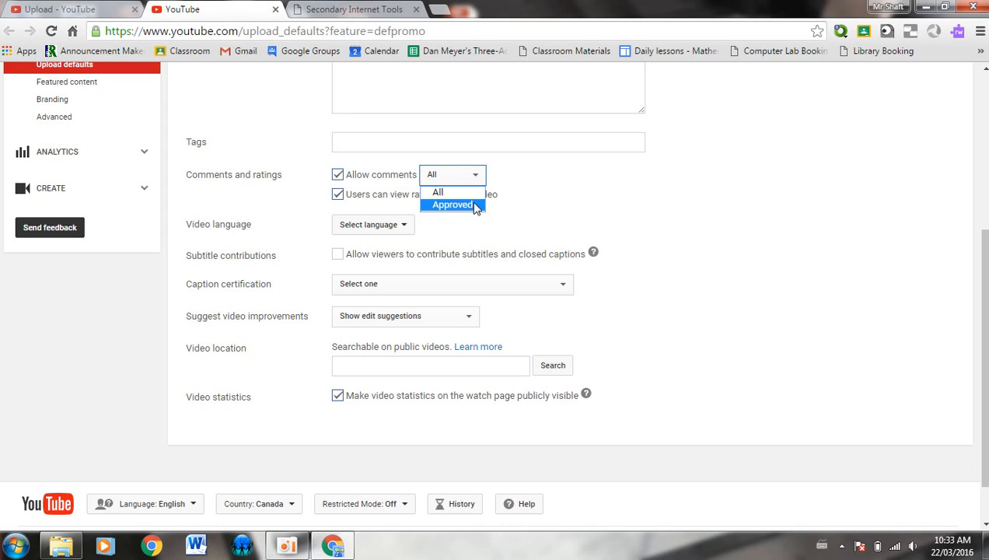
click(439, 192)
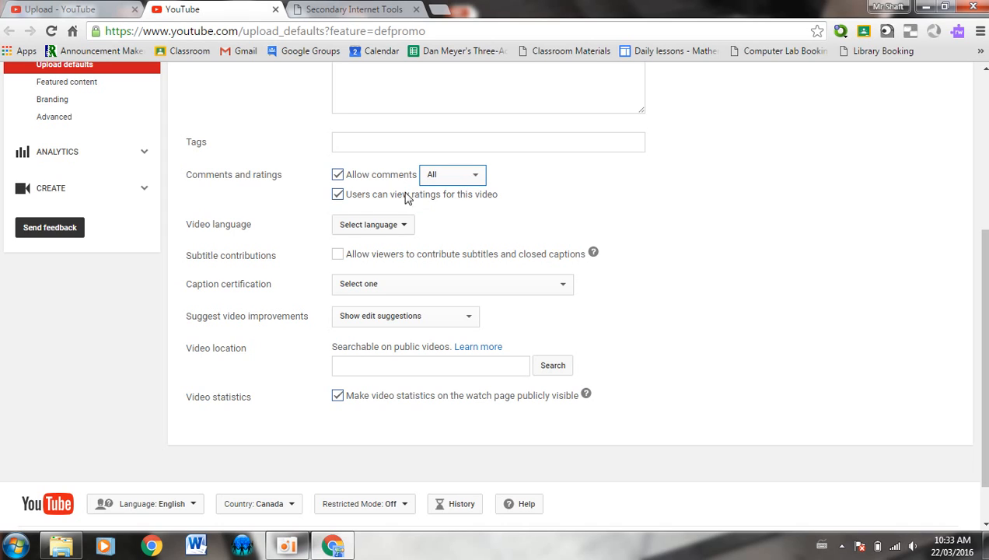
Set the default video language to English (United Kingdom), leaving captions and edit suggestions unchanged
click(358, 231)
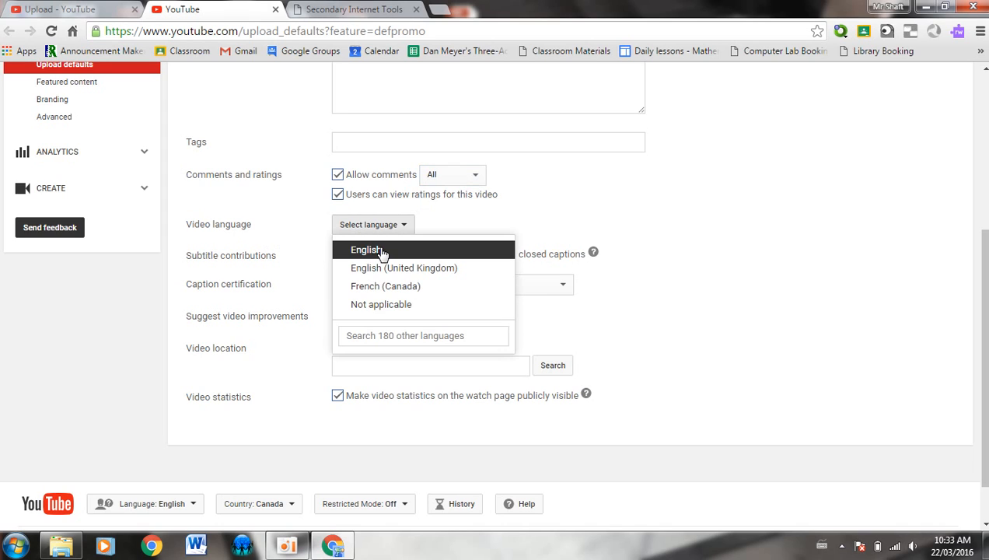
click(364, 249)
click(367, 231)
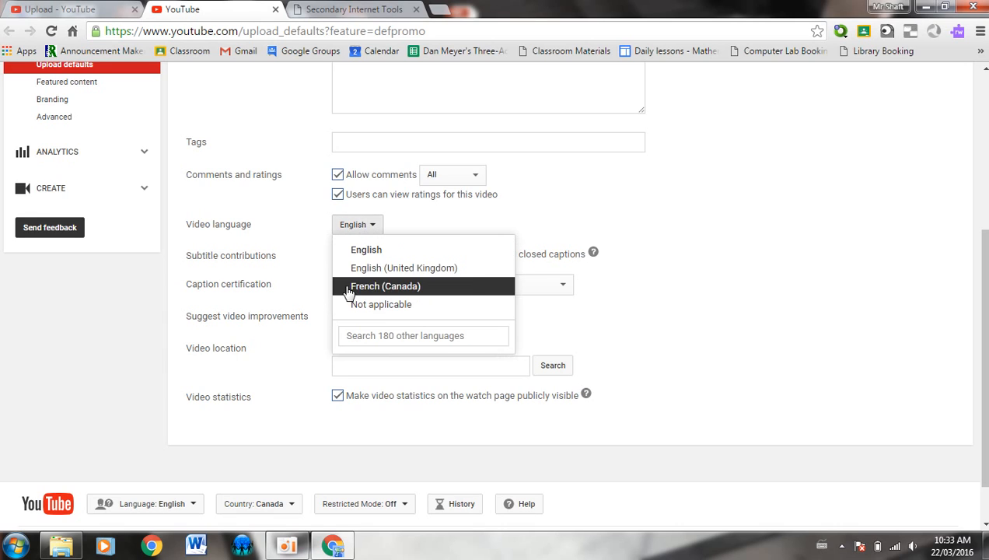
click(377, 267)
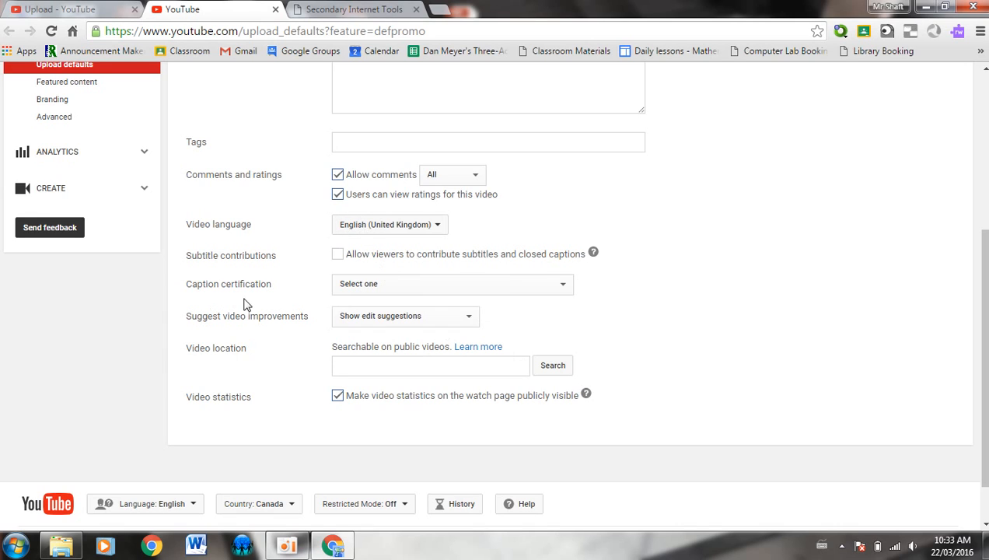
click(375, 286)
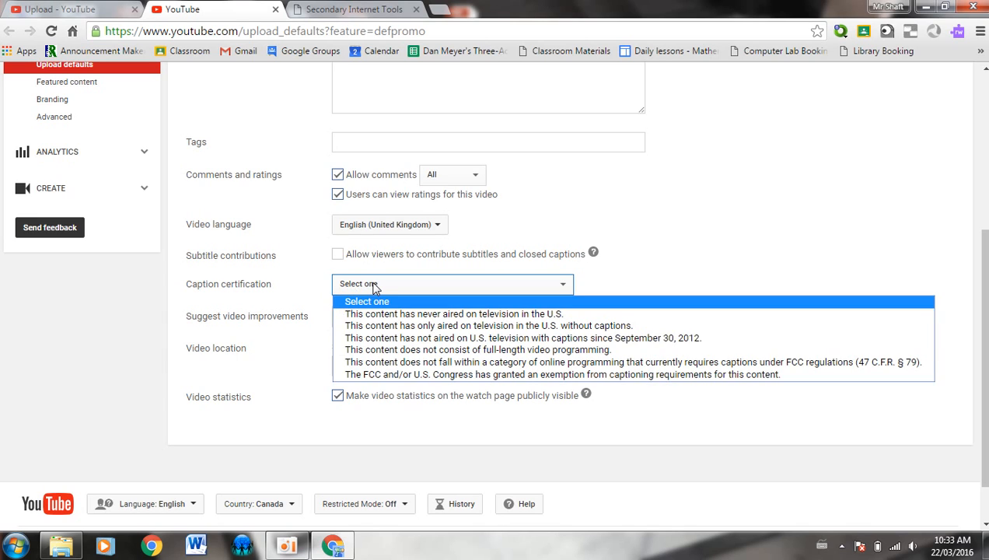
click(374, 286)
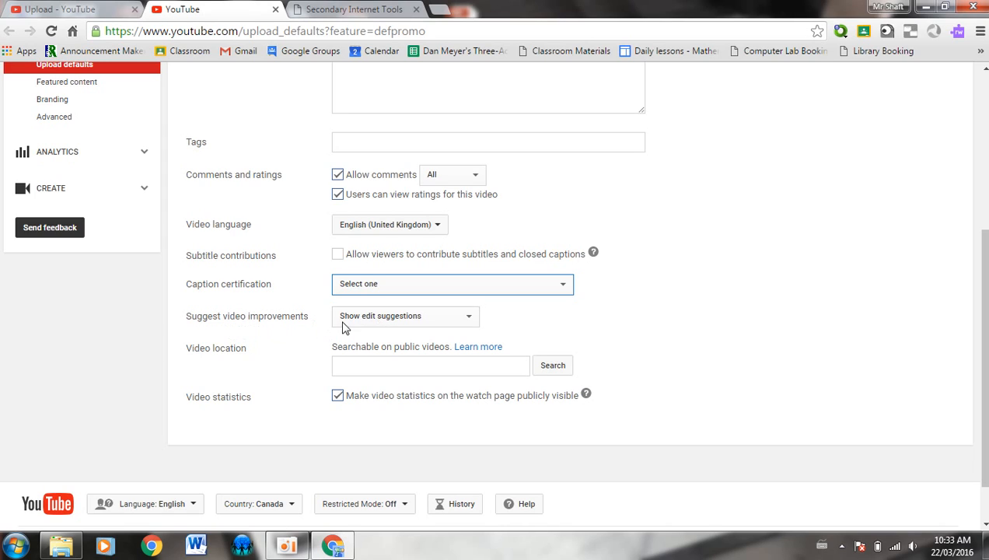
click(378, 320)
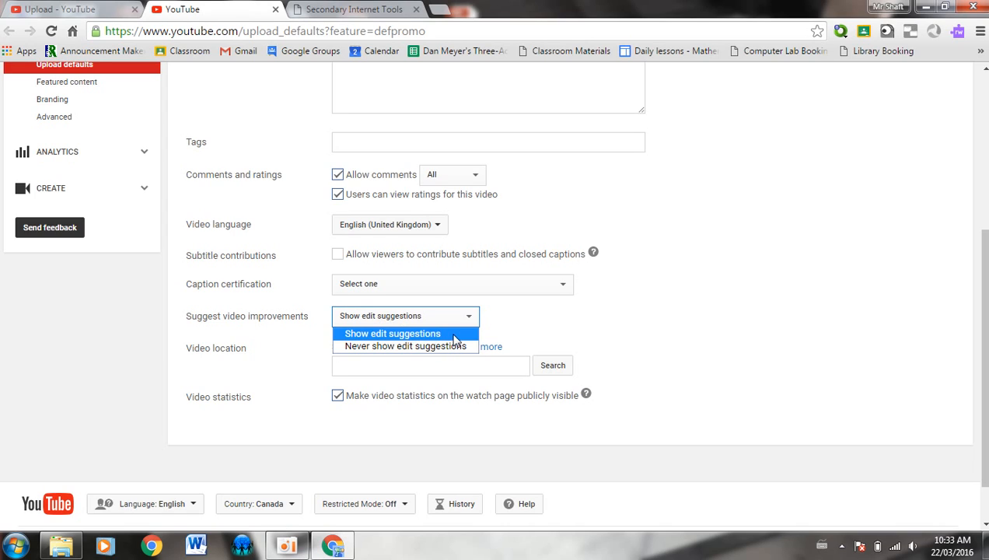
click(580, 315)
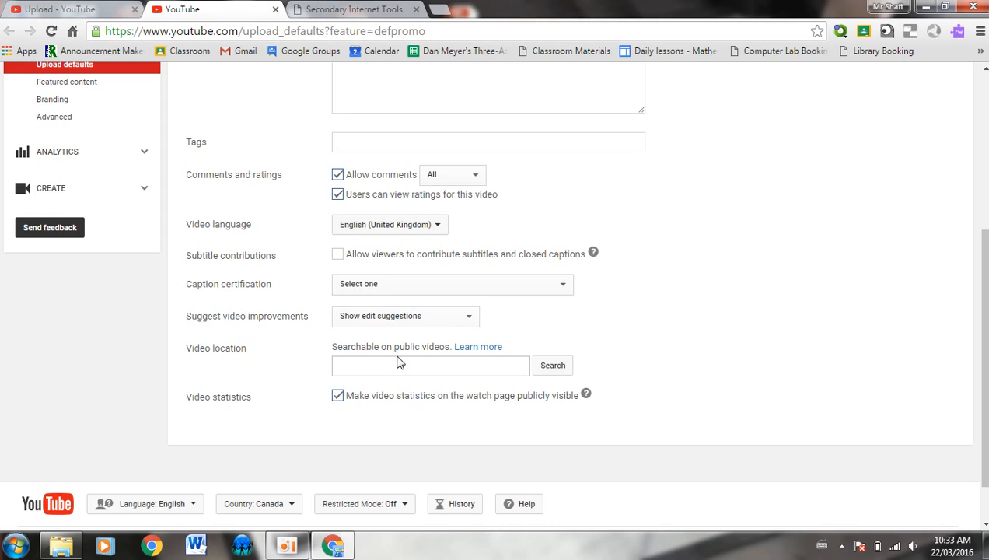
Save the upload defaults and dismiss the changes-saved confirmation
middle_click(281, 388)
scroll(281, 388, down, 1)
scroll(281, 388, up, 5)
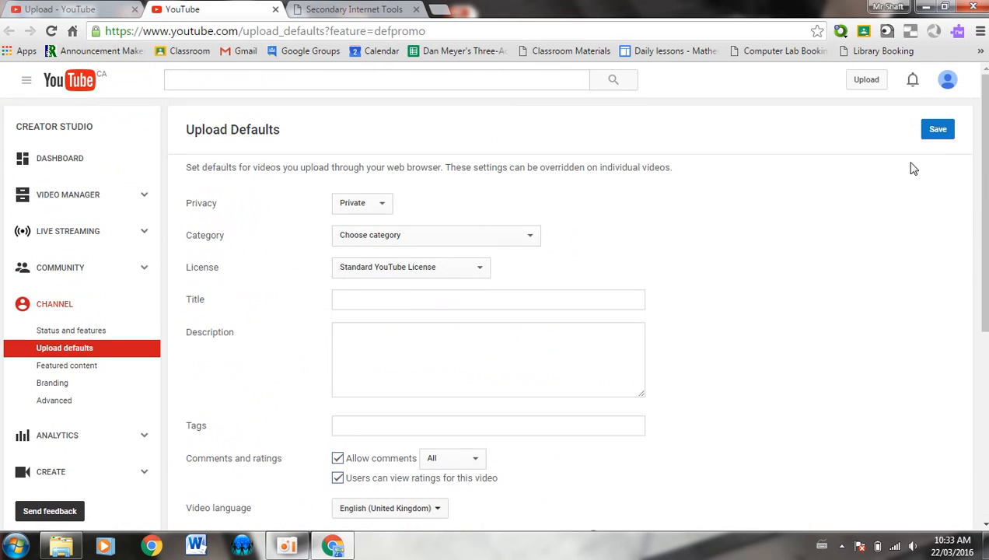
click(937, 131)
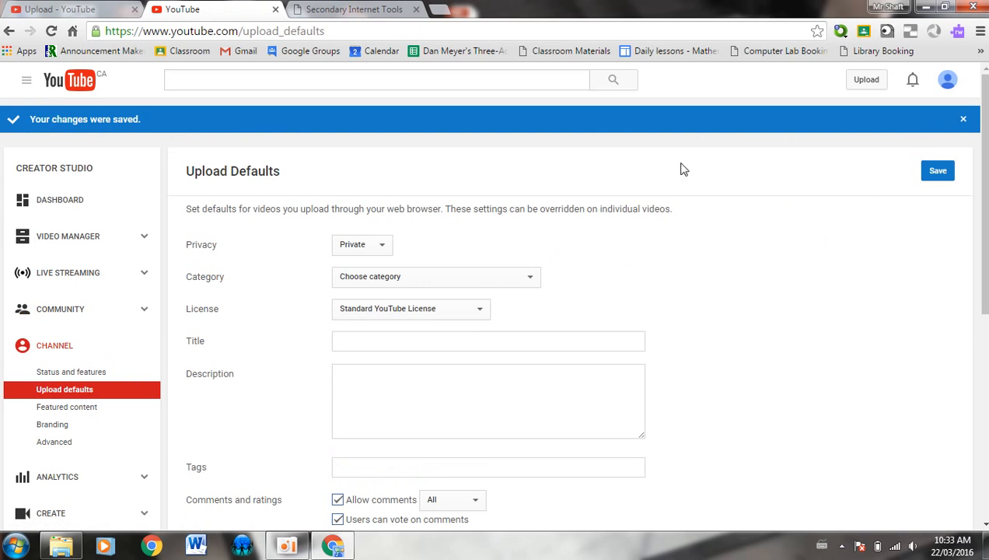
click(964, 121)
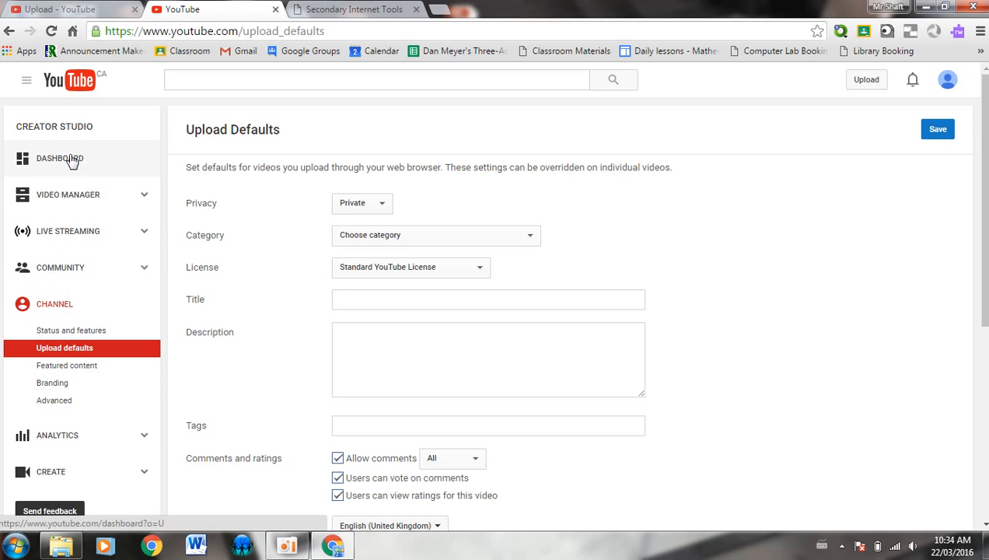
Return to the YouTube home page and reopen the upload page
click(77, 85)
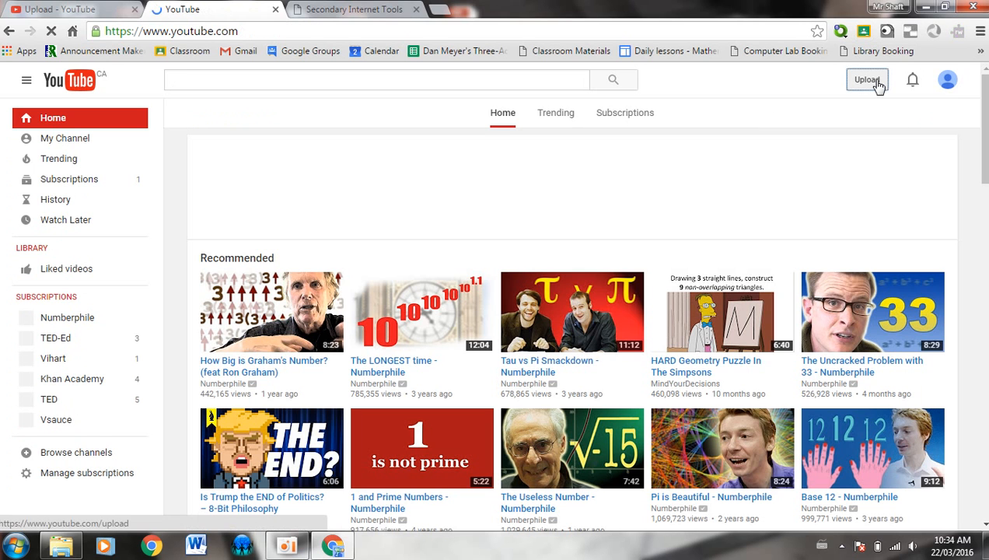
click(879, 85)
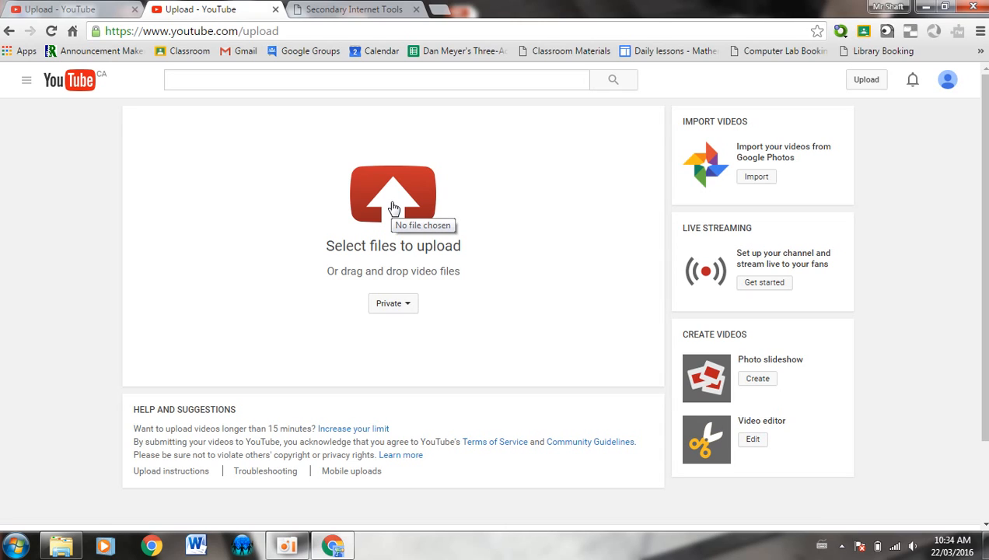
Drag Record_2016_02_29_10_18_22_17.mp4 from the oCam folder onto YouTube to start a private upload
click(387, 248)
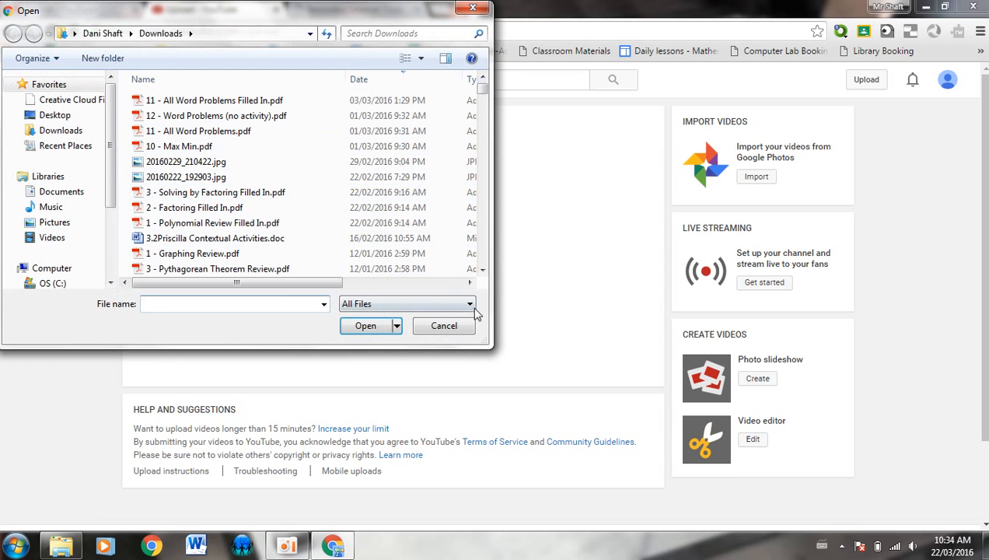
click(443, 326)
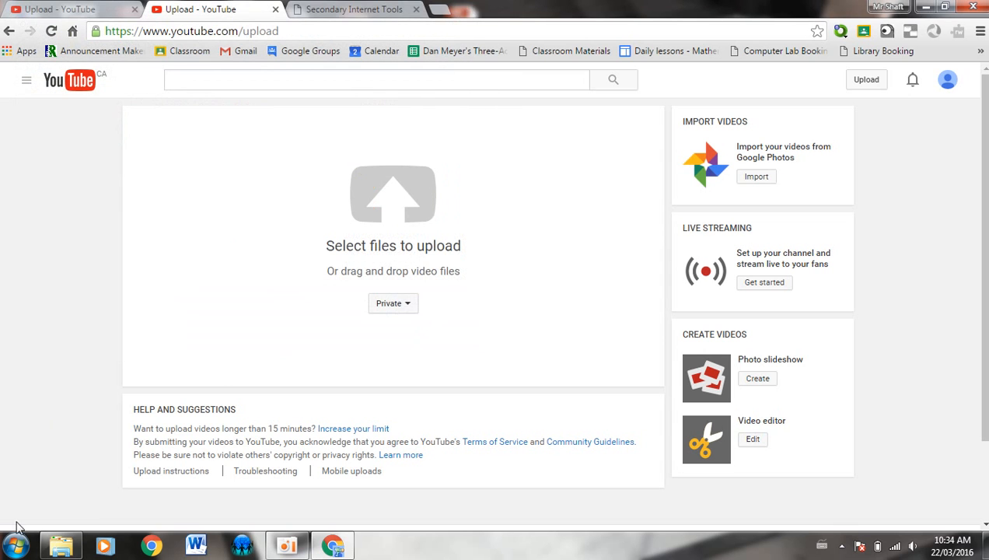
click(59, 546)
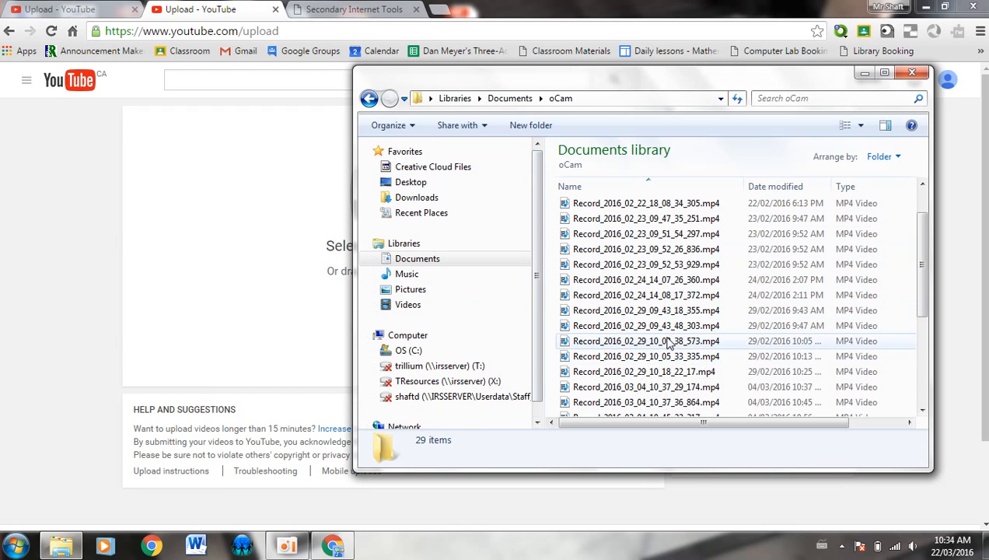
click(644, 371)
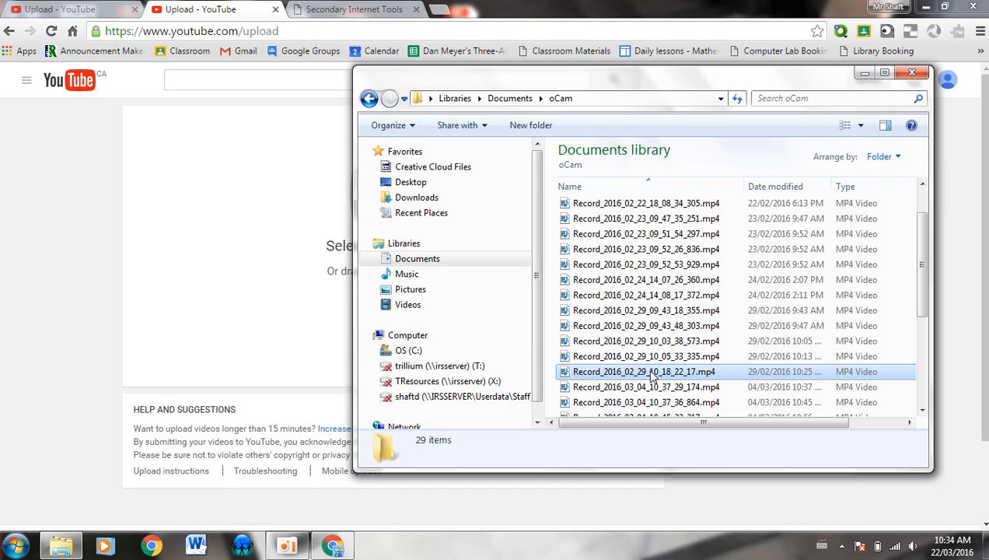
drag(274, 290, 269, 249)
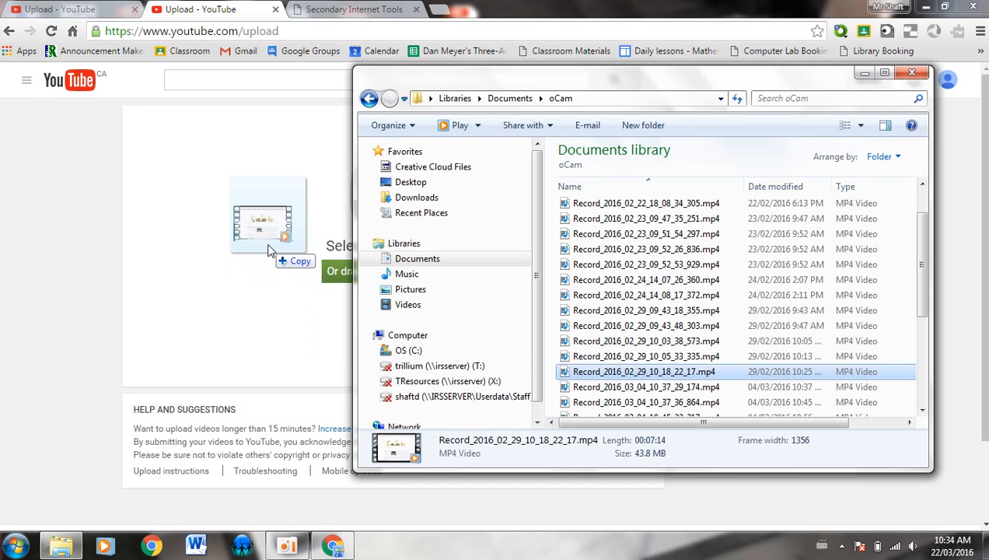
drag(269, 249, 268, 249)
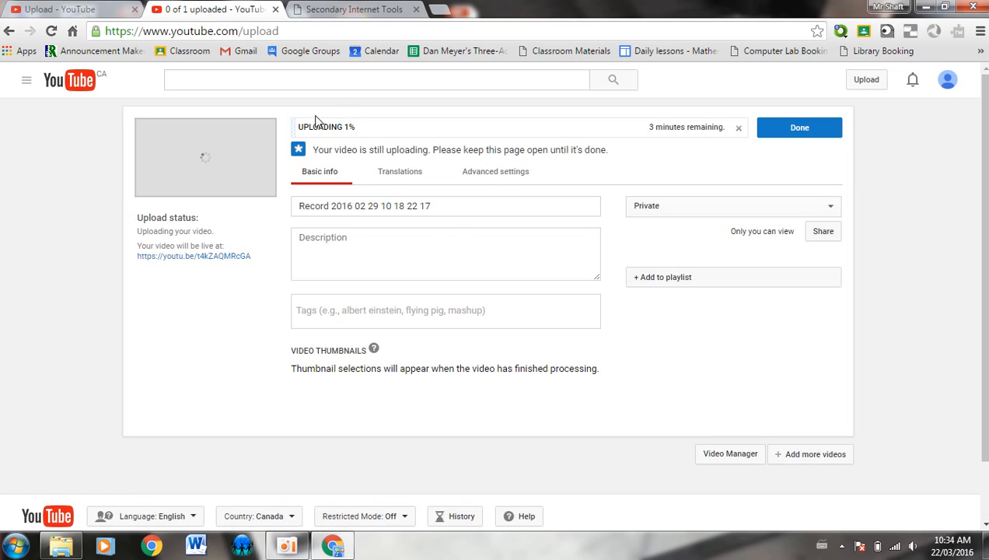
Title the video 'This is a video' and describe it as 'This video is a video that is wonderful'
drag(458, 205, 248, 214)
text(This )
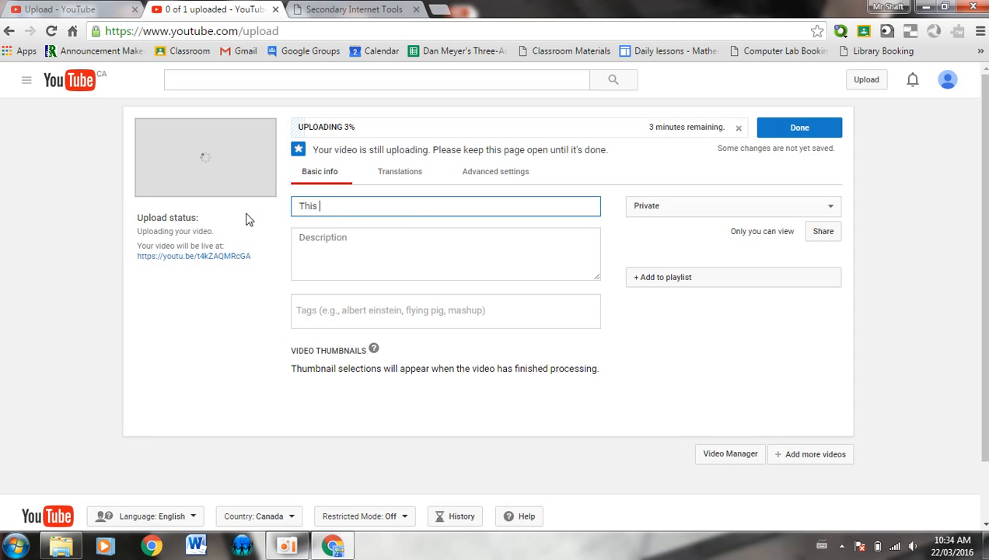
text(is a video)
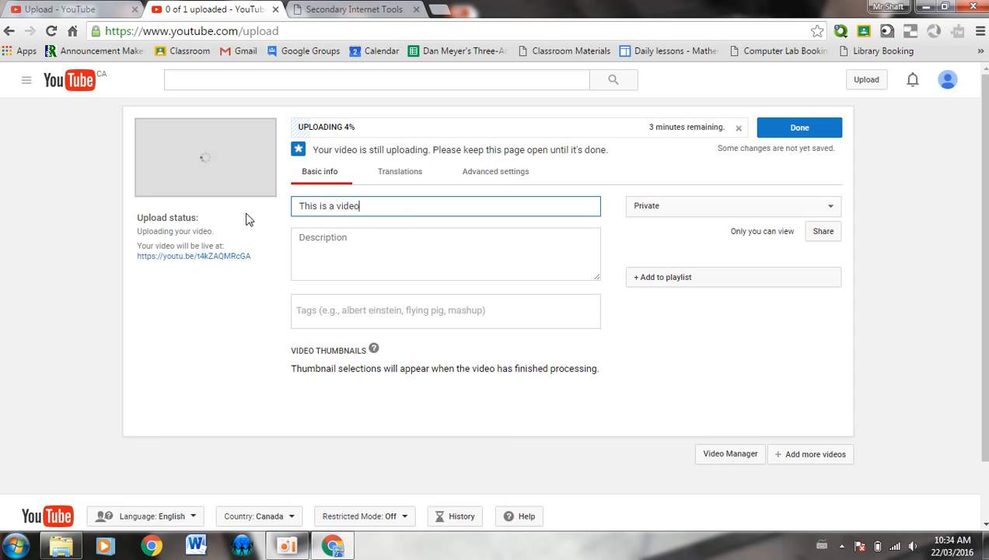
click(326, 256)
text(This video is a video that is wonderful)
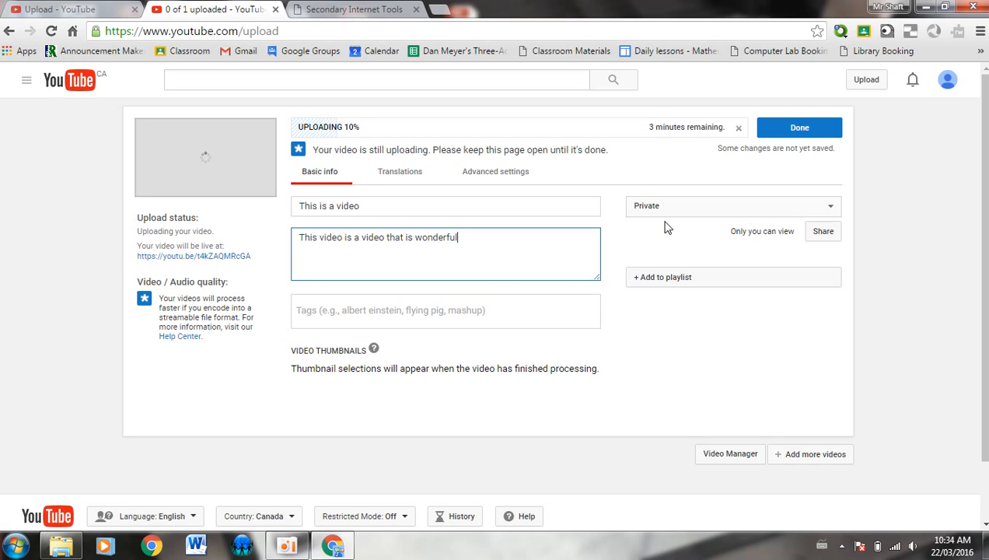
click(447, 314)
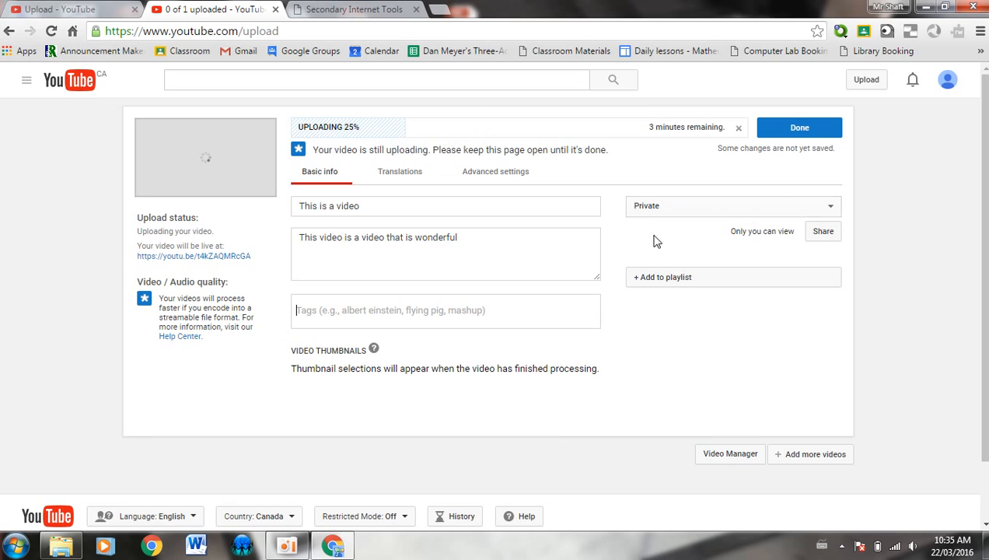
Share the video with everyone at hdsb.ca, removing the typed recipient e-mail before confirming
click(823, 232)
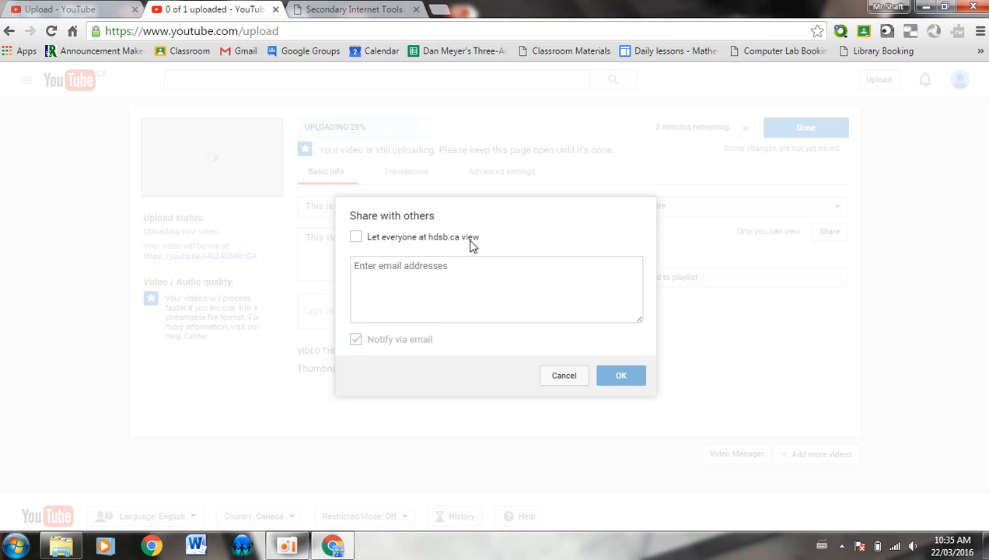
click(357, 240)
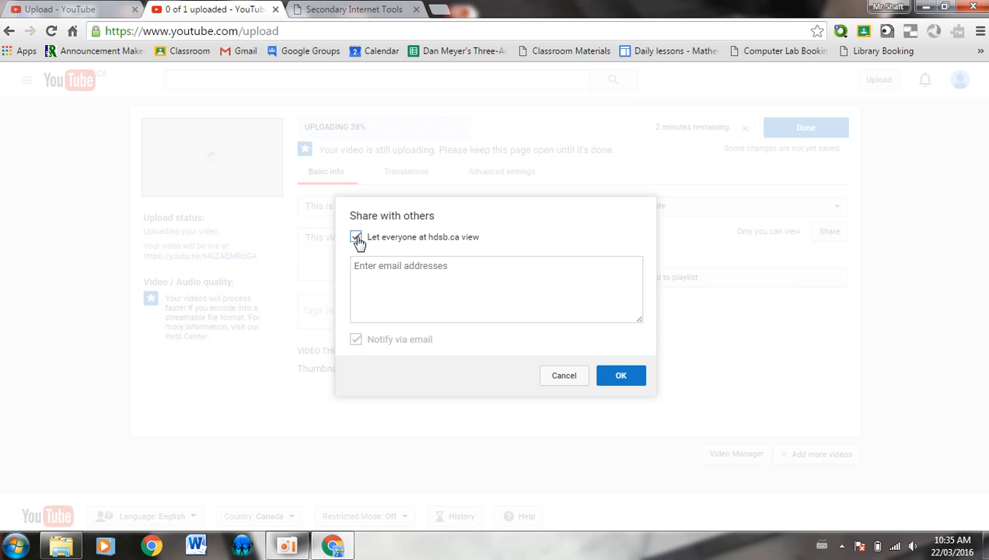
click(399, 267)
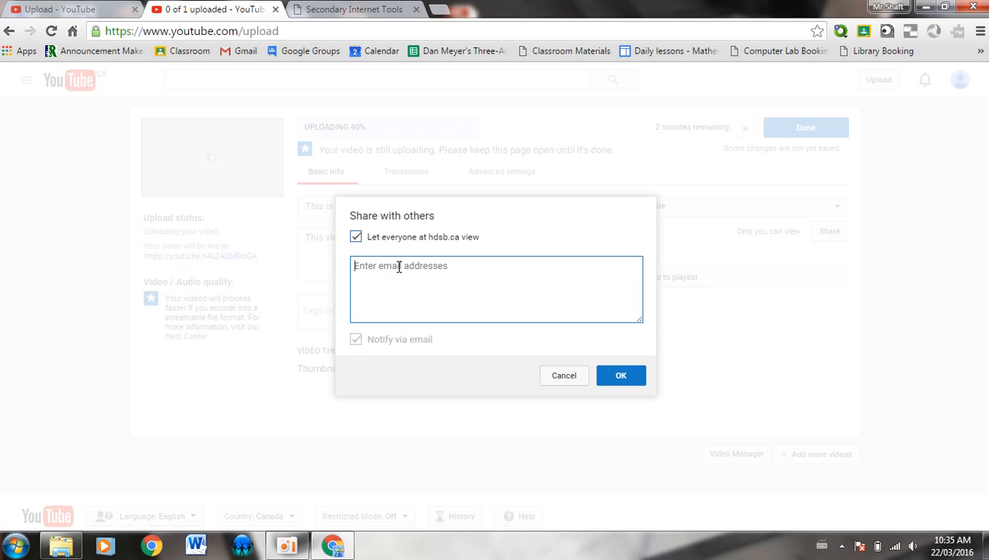
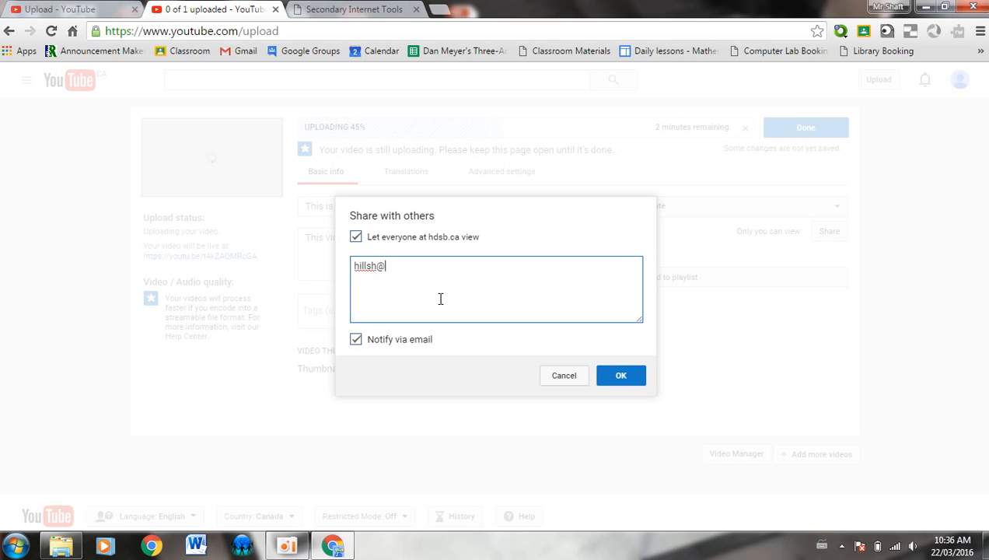
click(356, 342)
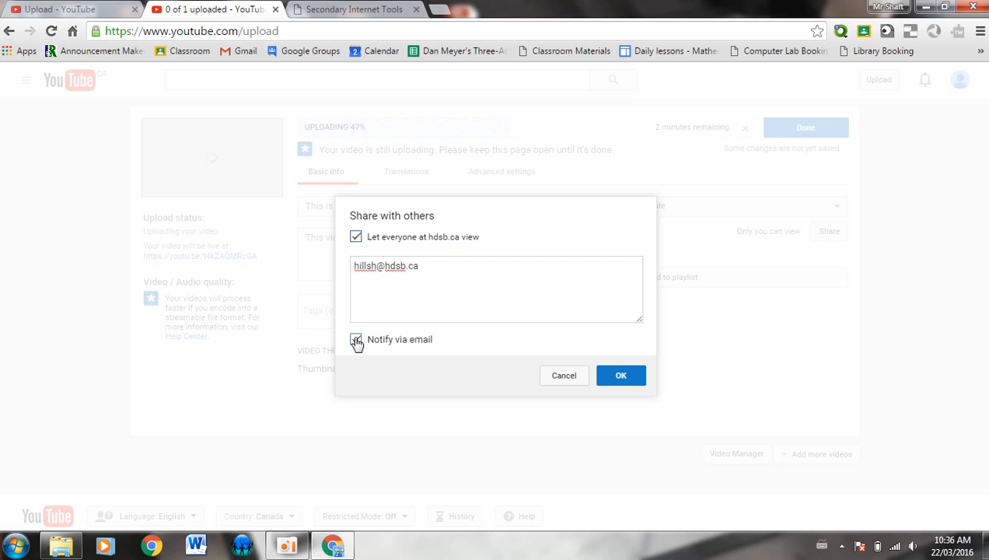
click(424, 270)
drag(430, 266, 324, 268)
key(BackSpace)
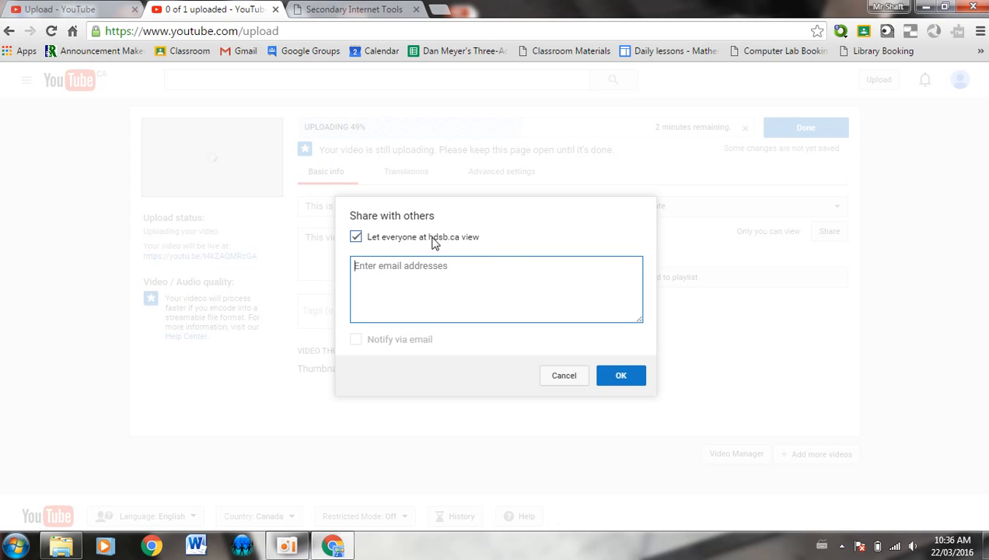
click(627, 378)
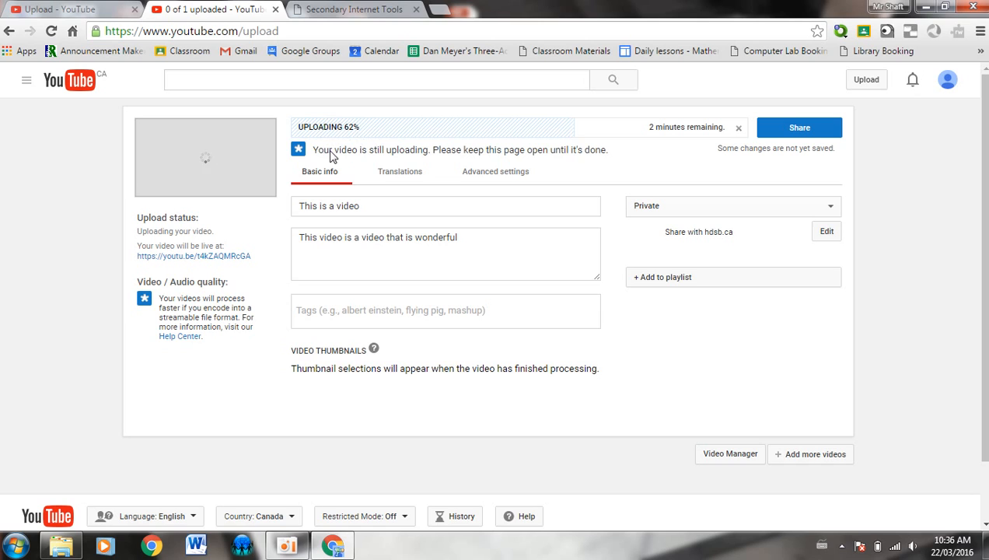
Pause and resume the oCam recorder, minimize it, then finish and save the upload
click(290, 547)
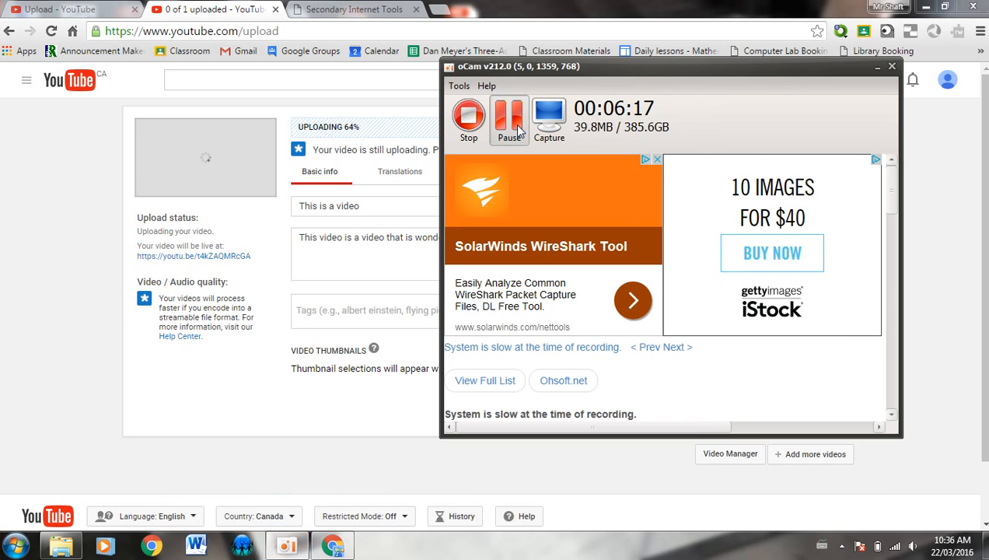
click(519, 131)
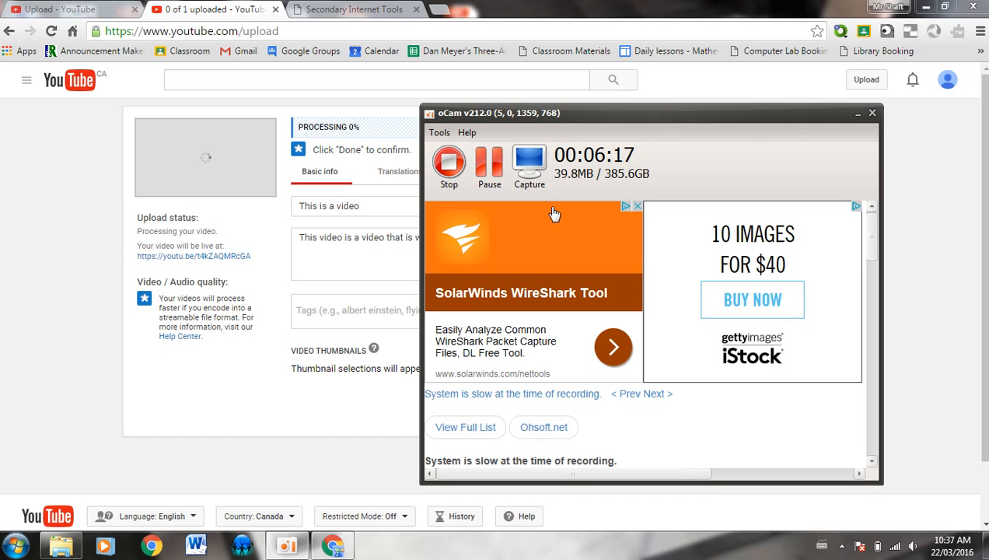
click(858, 115)
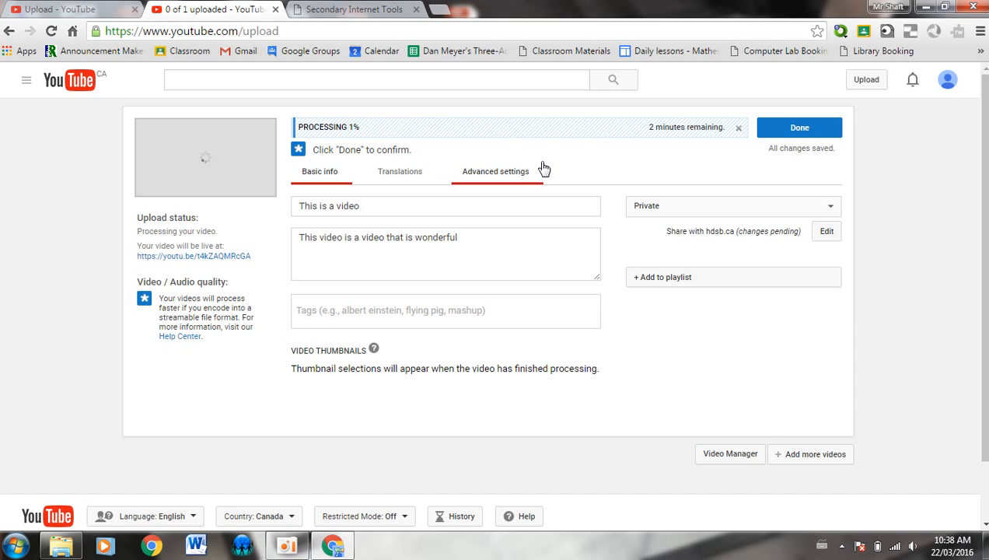
click(824, 134)
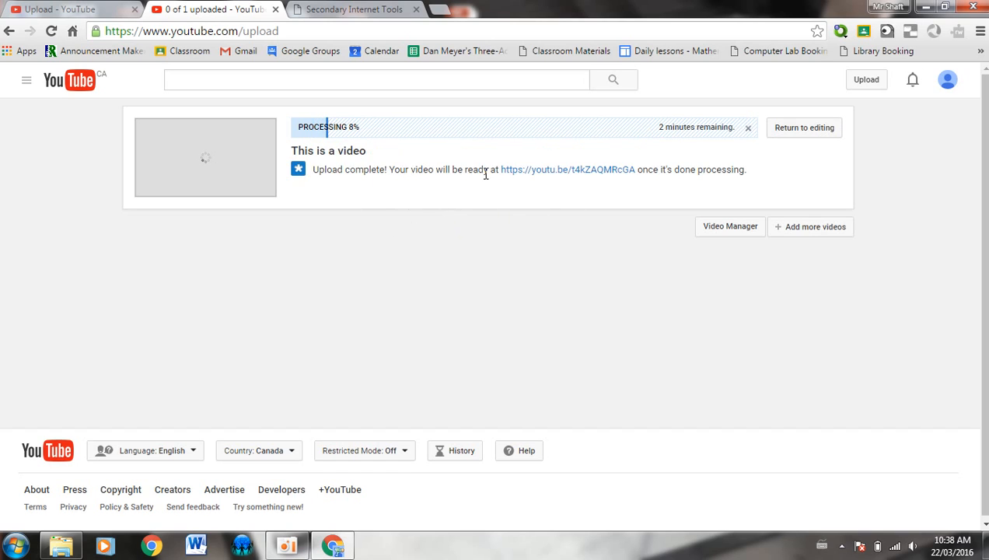
Open the video's youtu.be watch page and view its info and settings editor
right_click(568, 172)
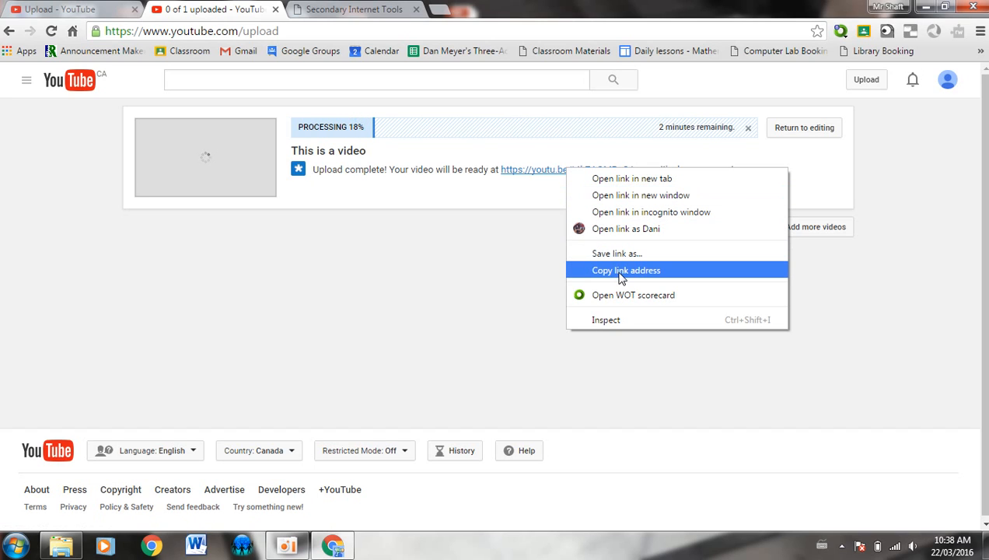
click(490, 248)
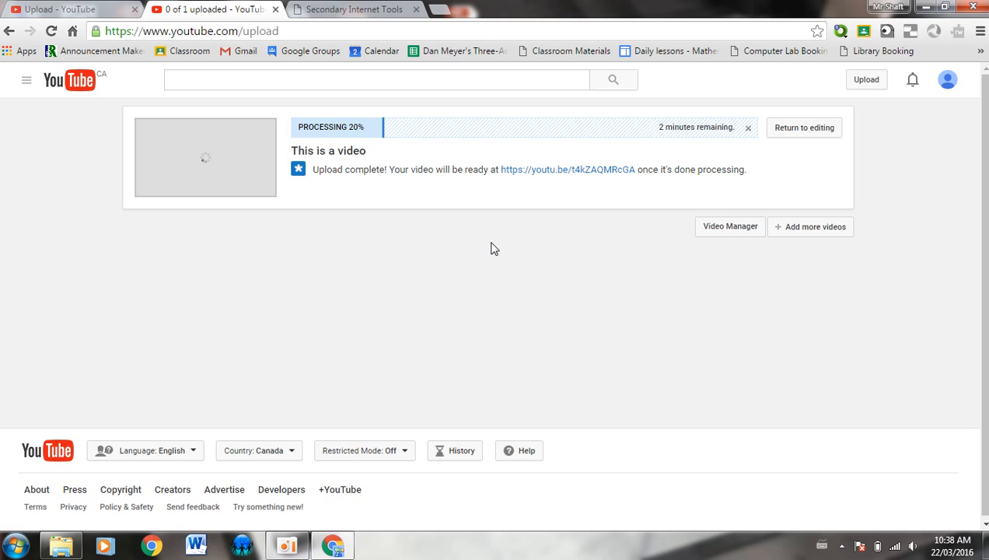
click(564, 170)
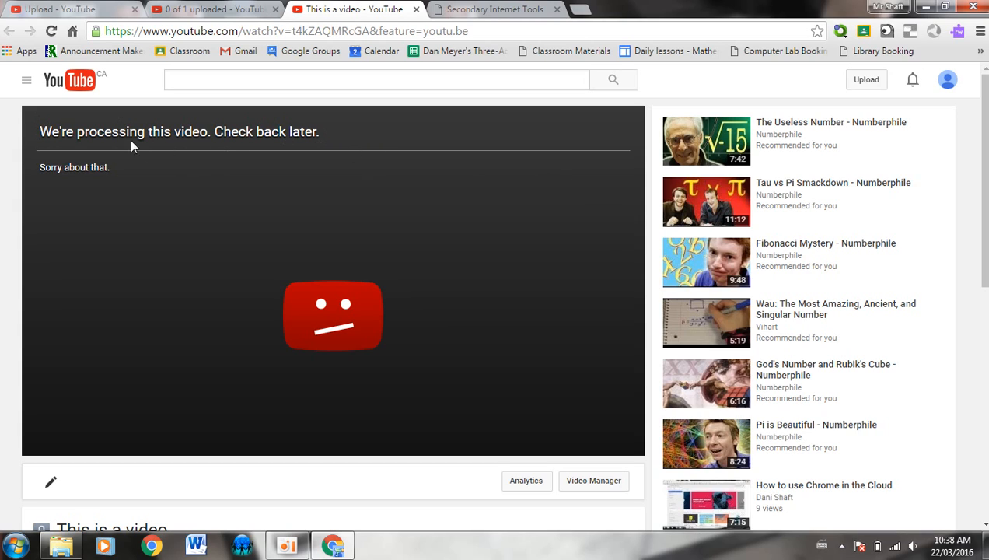
click(419, 31)
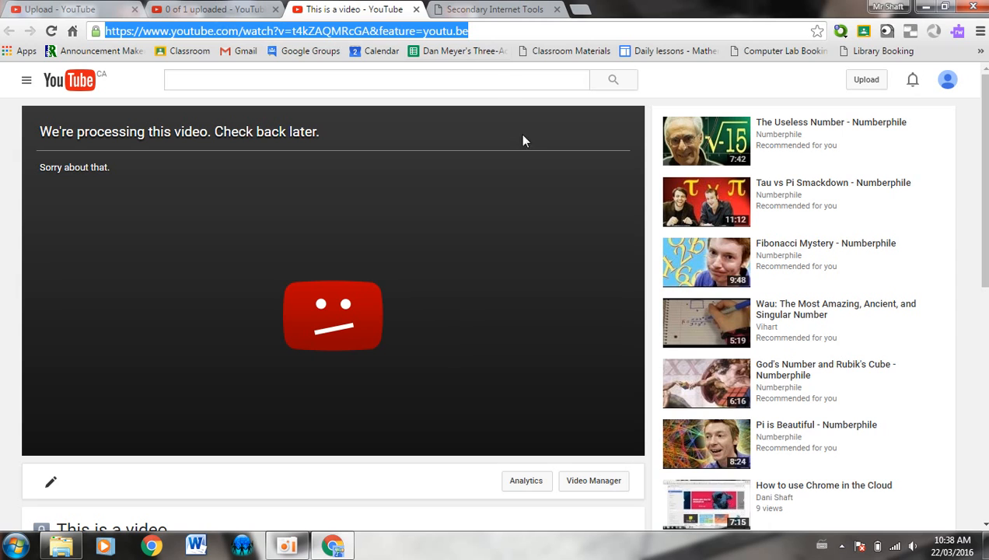
middle_click(393, 476)
scroll(394, 482, down, 2)
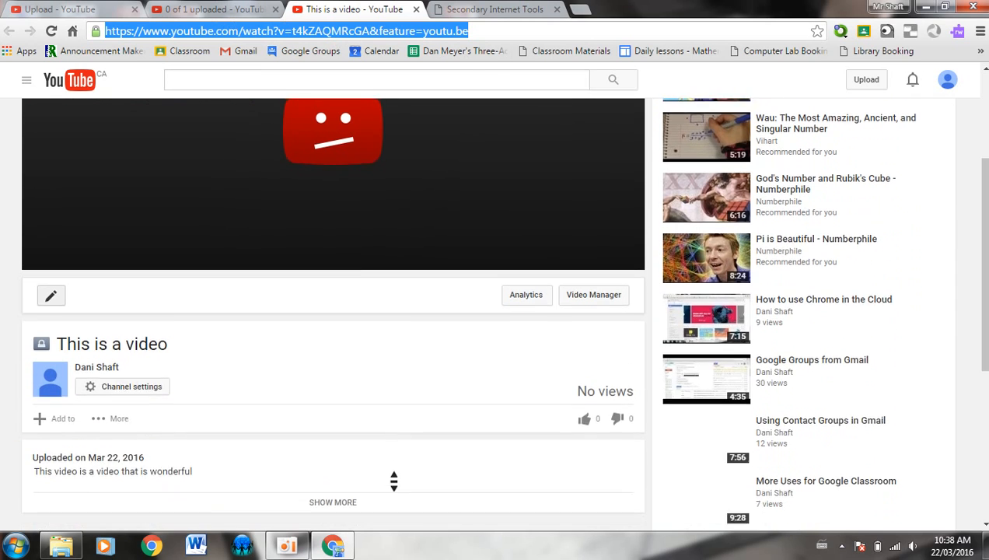
click(52, 292)
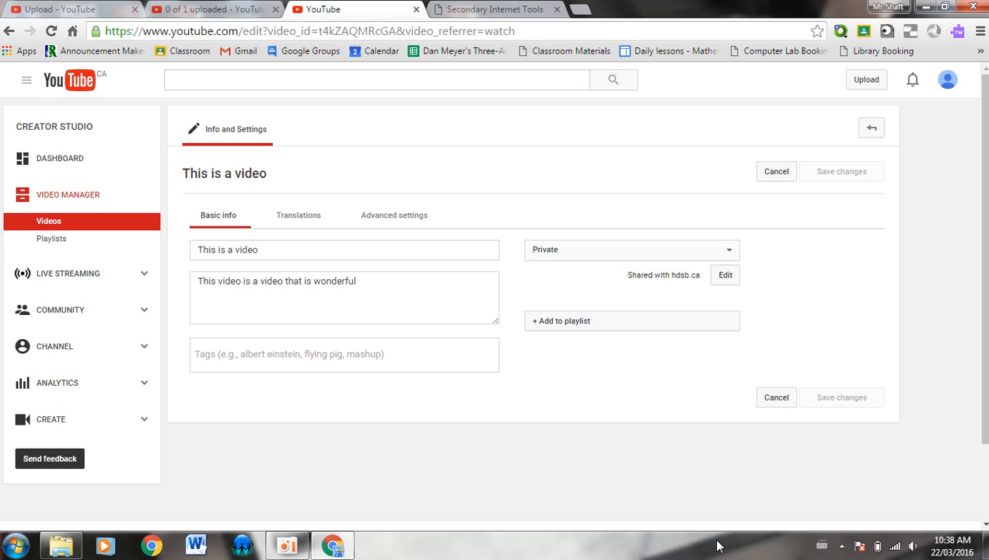
click(205, 9)
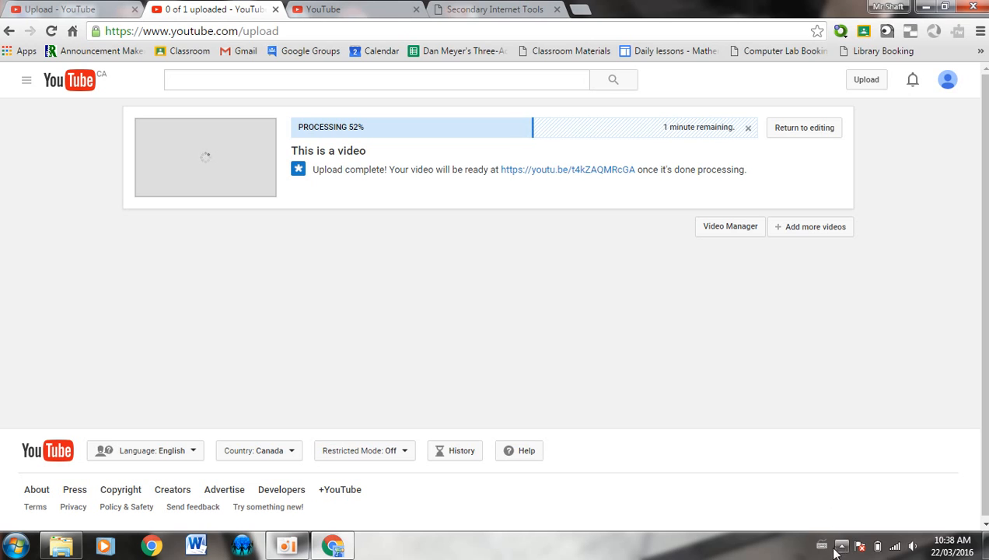
Pause and resume the oCam recording, then open the finished 7:14 video's watch page
click(290, 546)
click(489, 179)
click(476, 219)
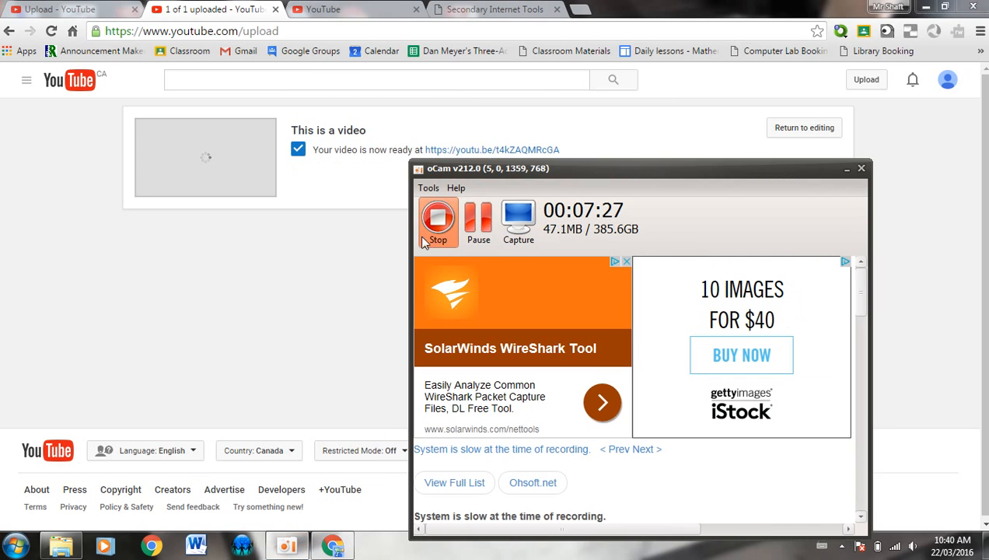
click(363, 263)
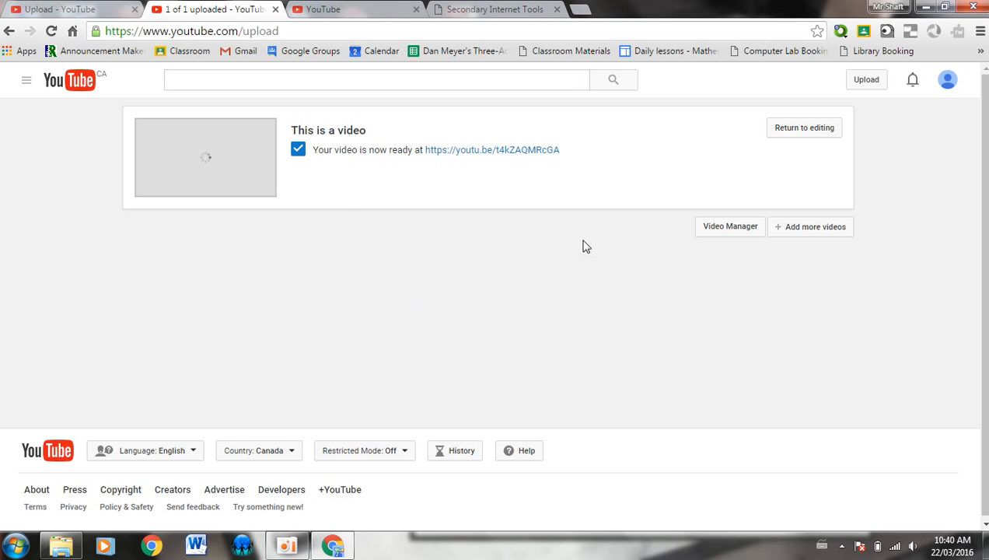
click(510, 150)
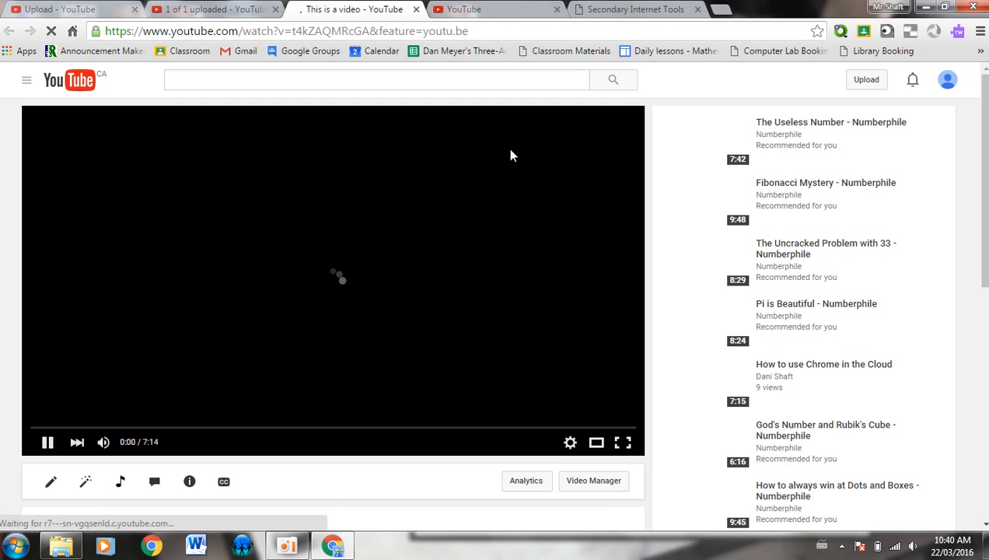
Pause the playing video, then switch from its Annotations editor to the Enhancements editor
click(48, 441)
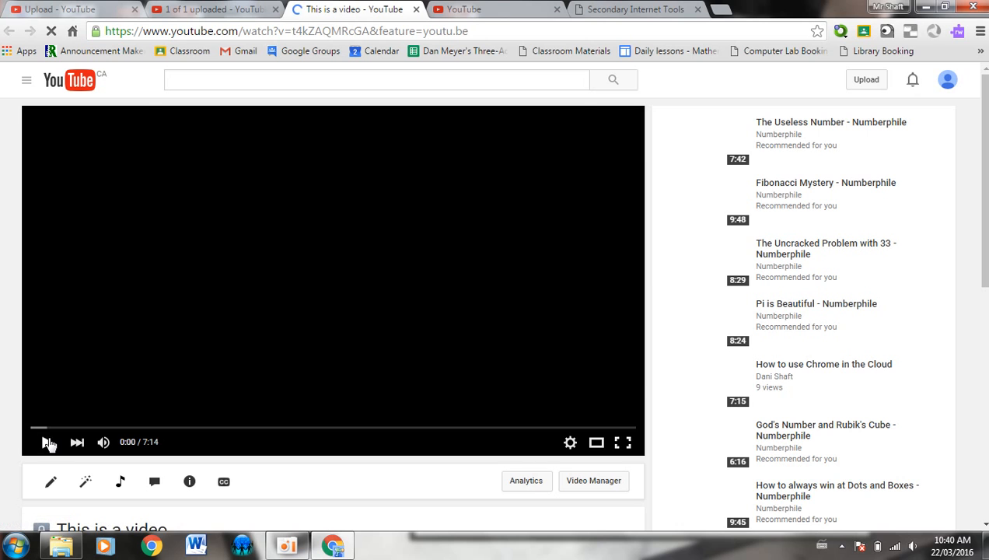
scroll(1, 369, down, 3)
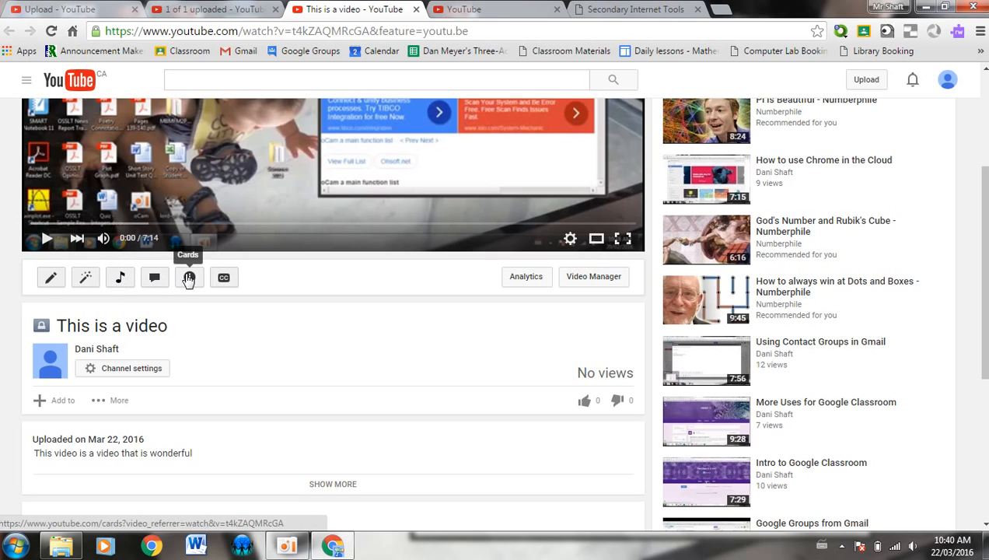
click(155, 280)
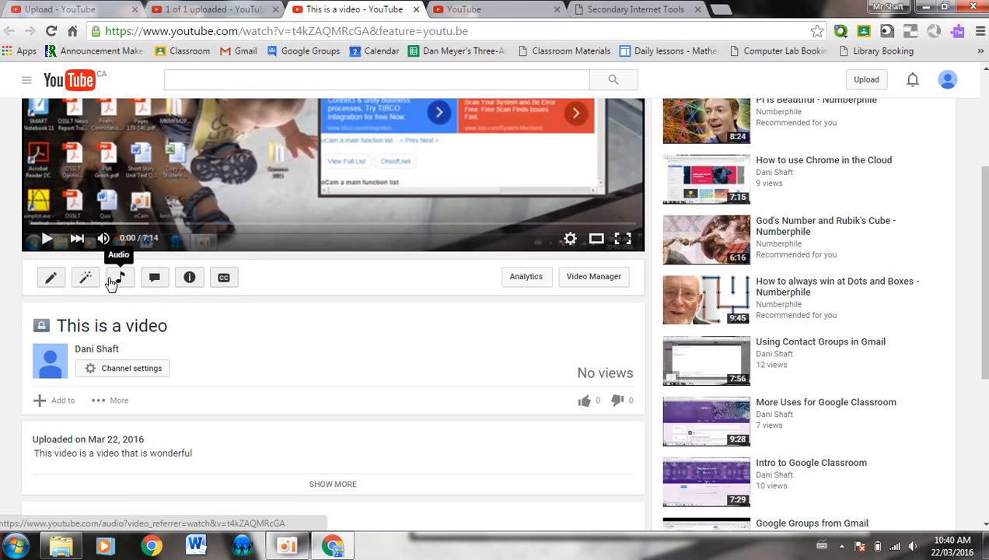
click(85, 282)
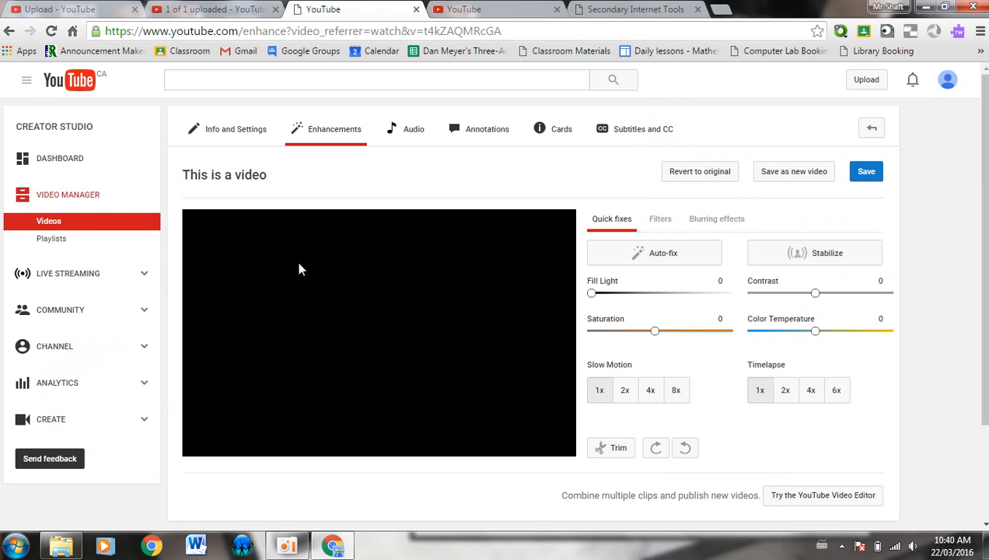
Load and play the video in the Original/Preview enhancement player, then show the Filters grid
click(389, 343)
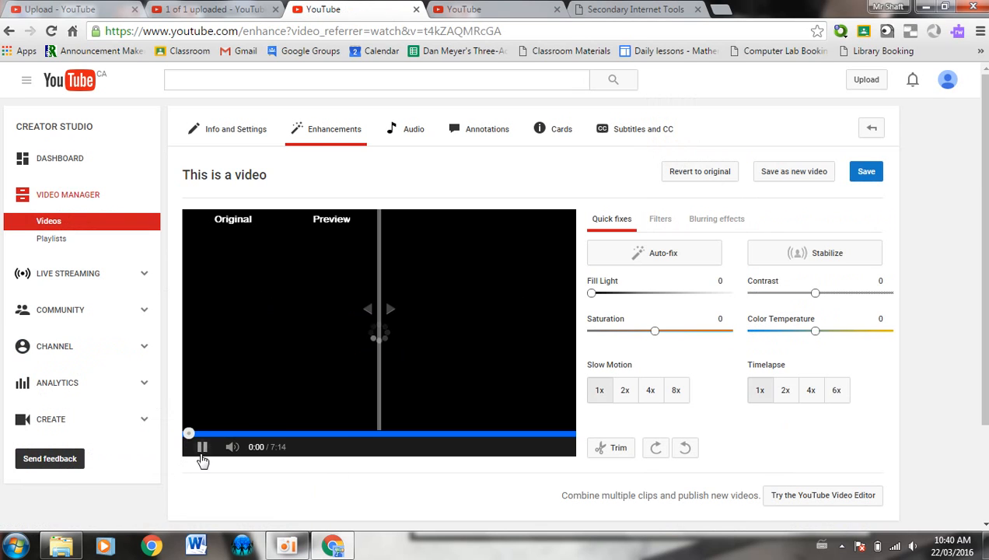
click(203, 447)
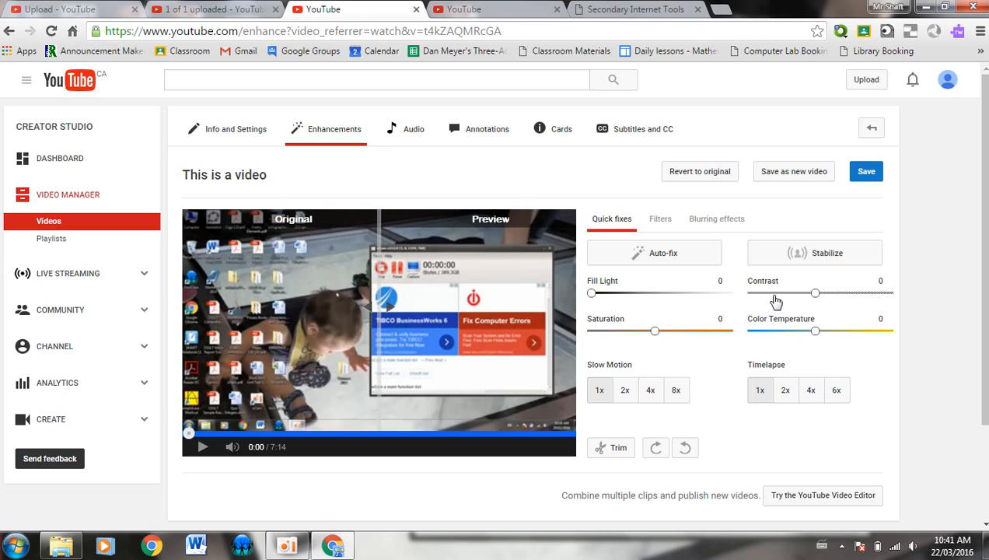
click(660, 222)
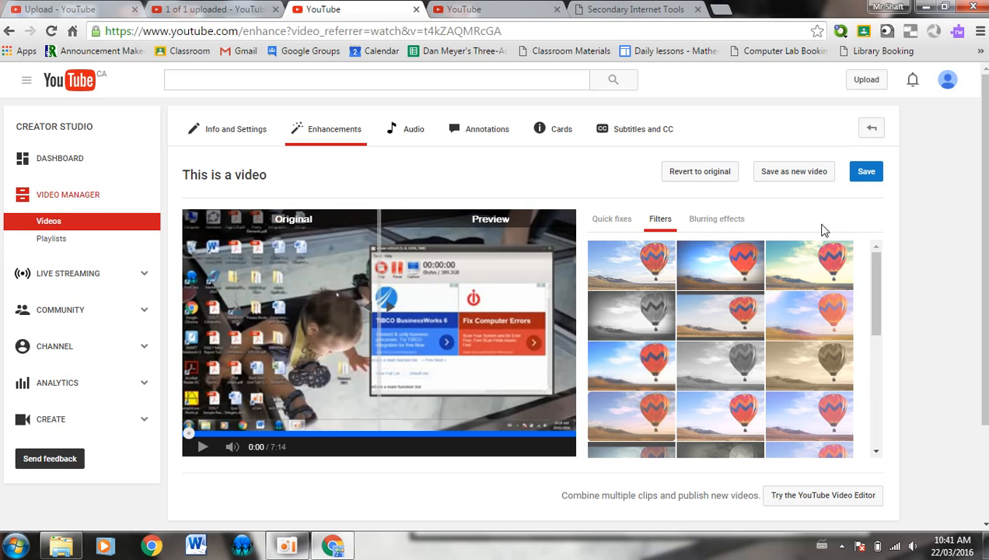
Try the Sepia filter on the muted preview, remove it, then open custom blurring
mouse_move(738, 367)
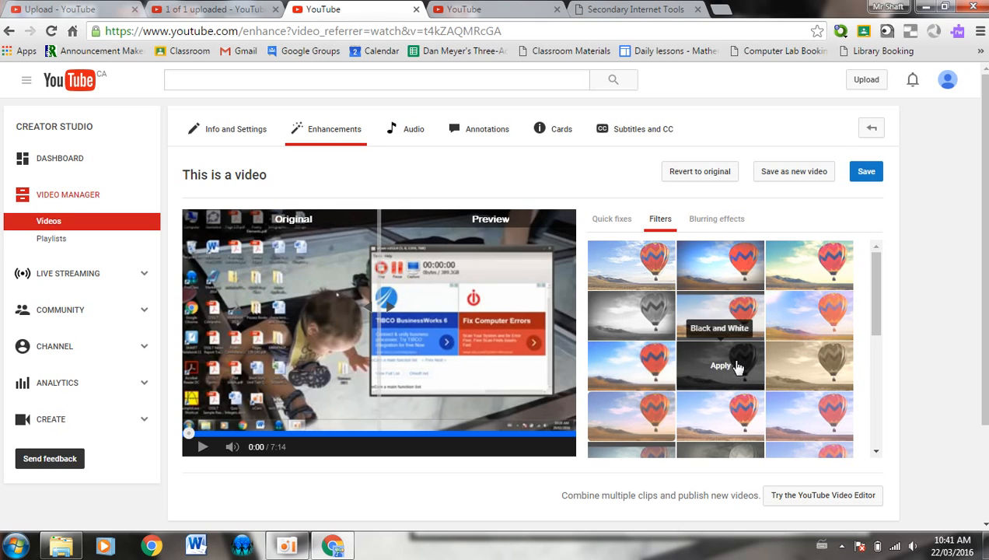
click(809, 369)
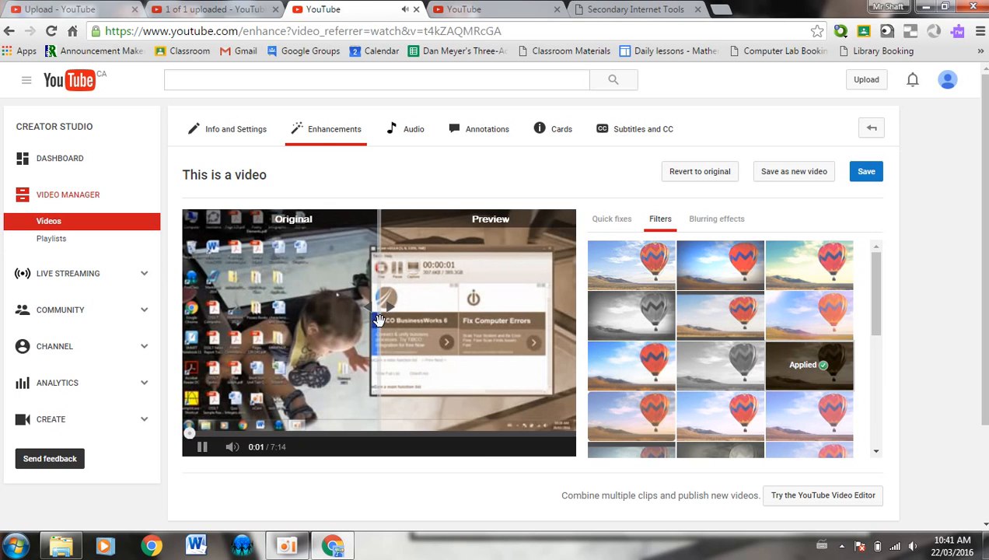
click(233, 447)
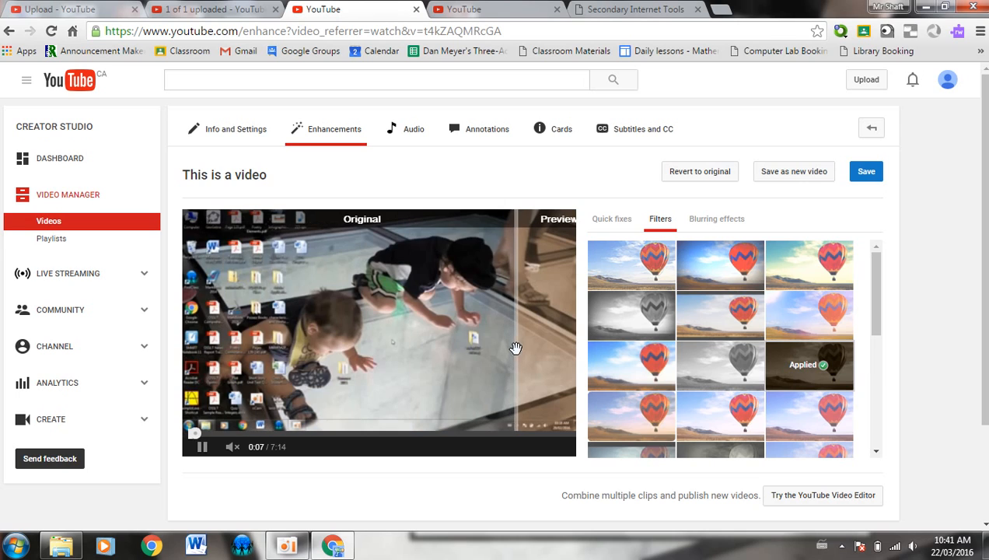
click(822, 373)
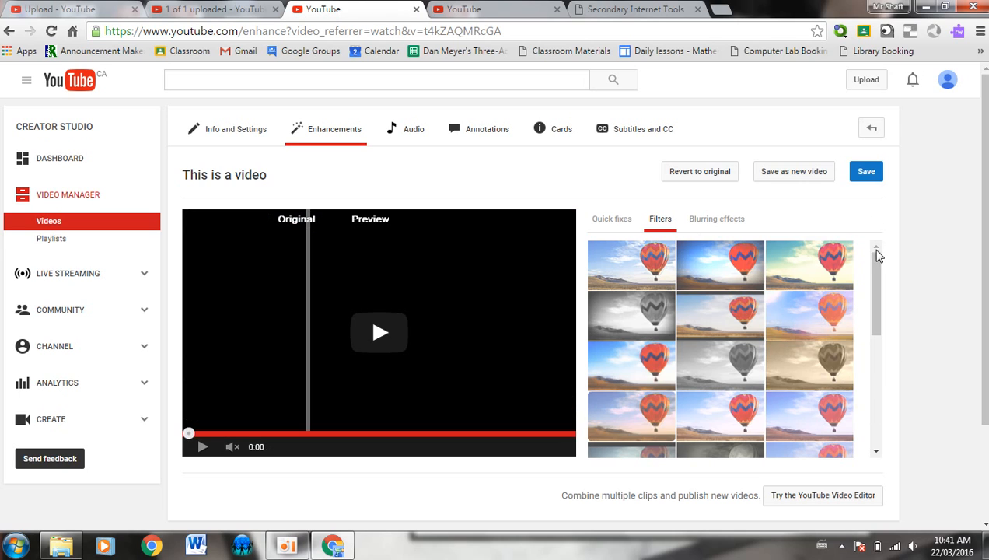
click(735, 223)
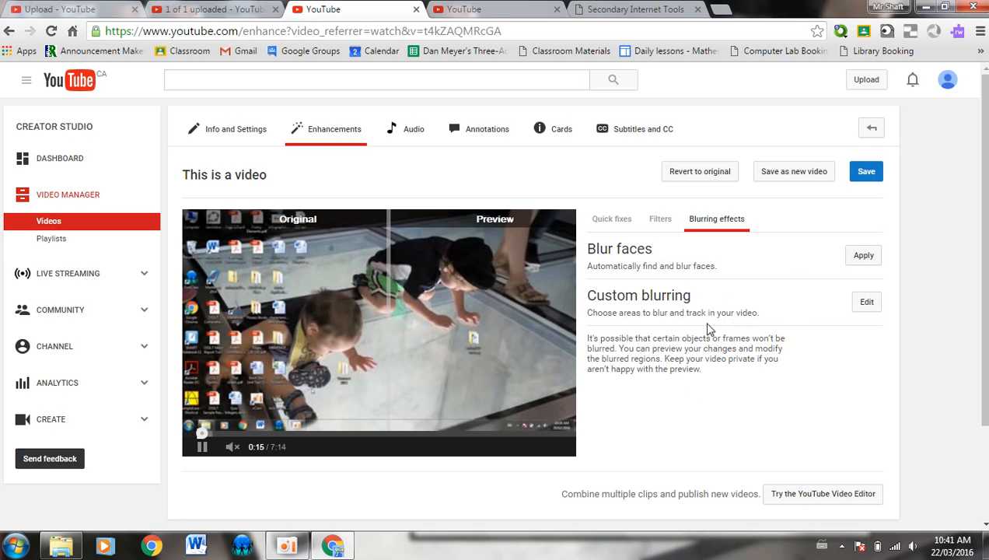
click(867, 303)
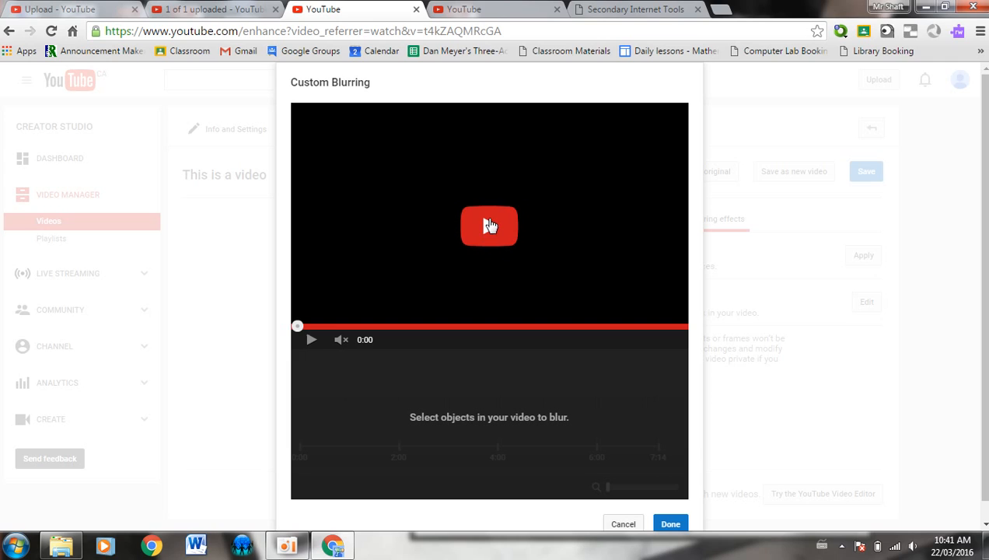
Jump the video to 0:25 and draw a blur box over the crawling child
click(489, 226)
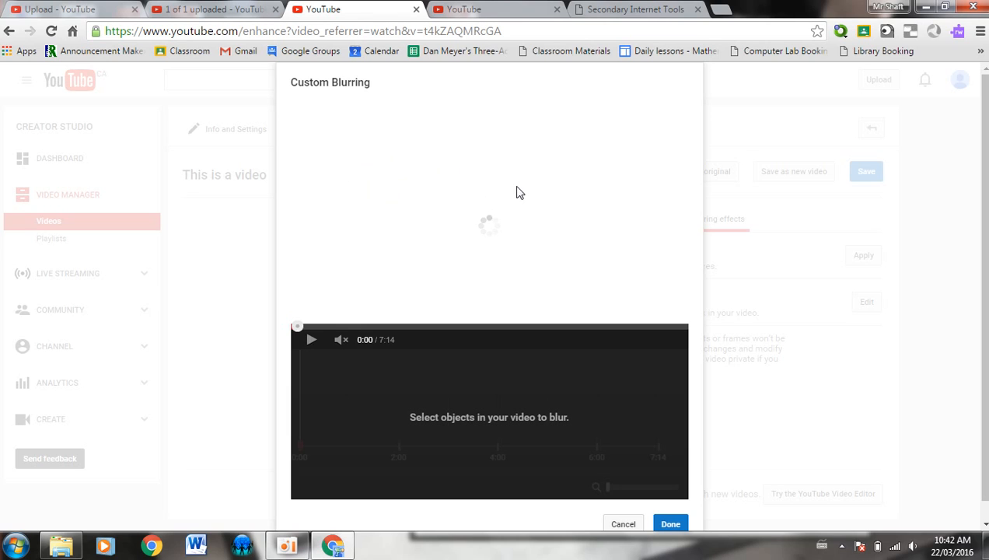
click(319, 326)
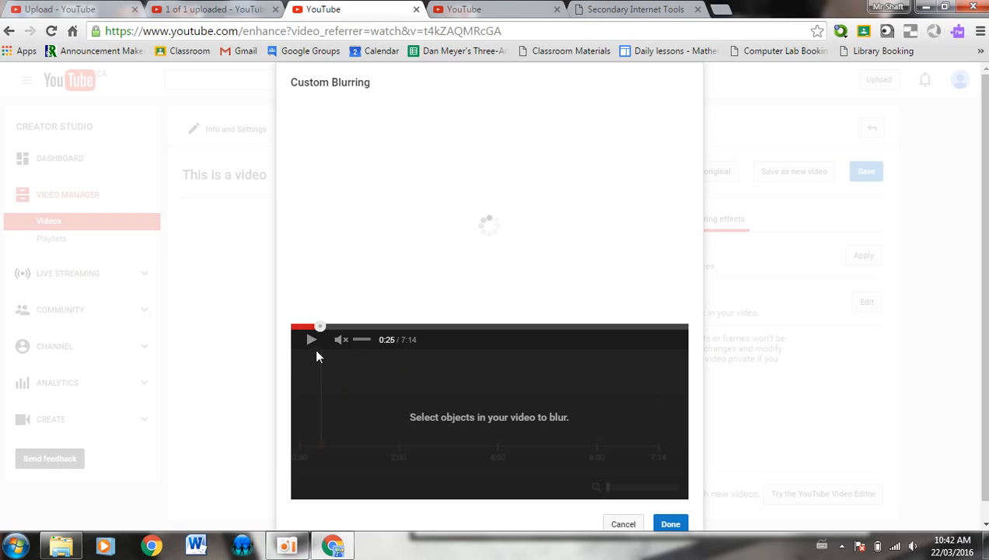
drag(367, 168, 491, 285)
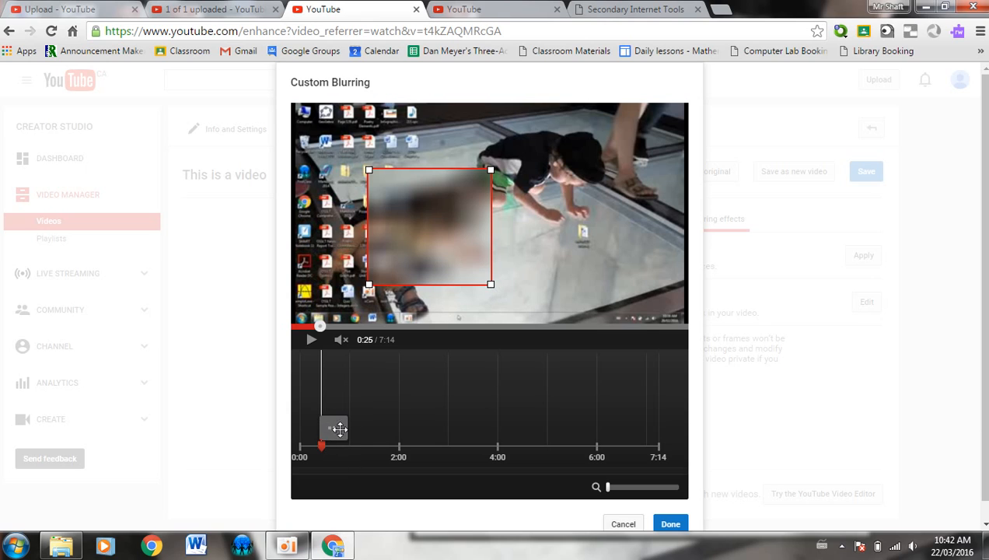
click(287, 545)
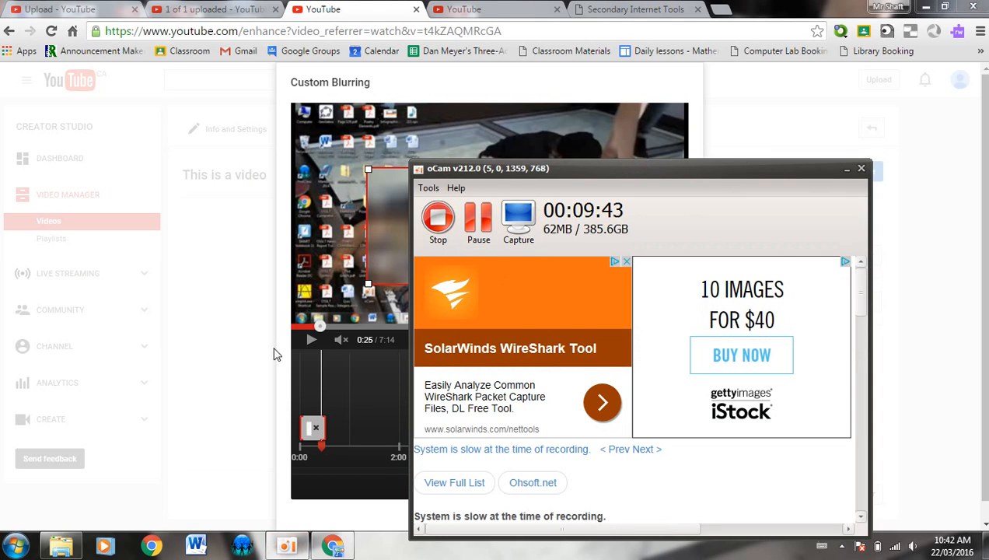
Lengthen the blur clip to run roughly 0:25 to 4:20 and lock the blur box
click(251, 378)
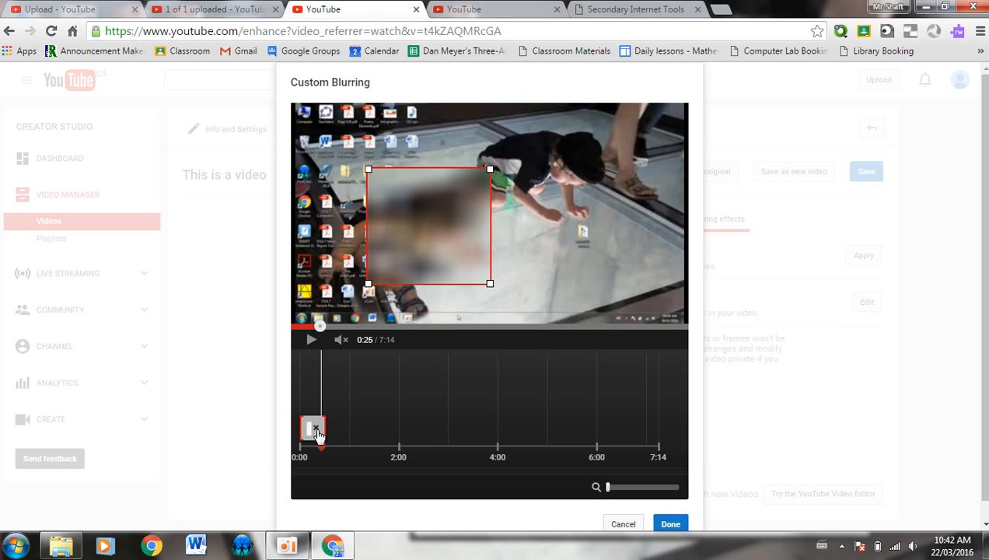
drag(322, 427, 484, 427)
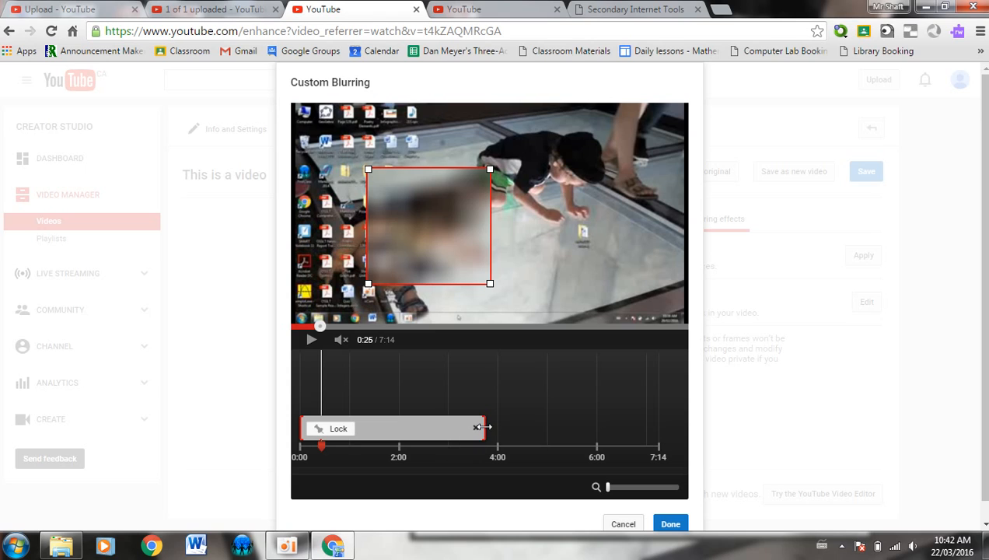
drag(486, 427, 499, 426)
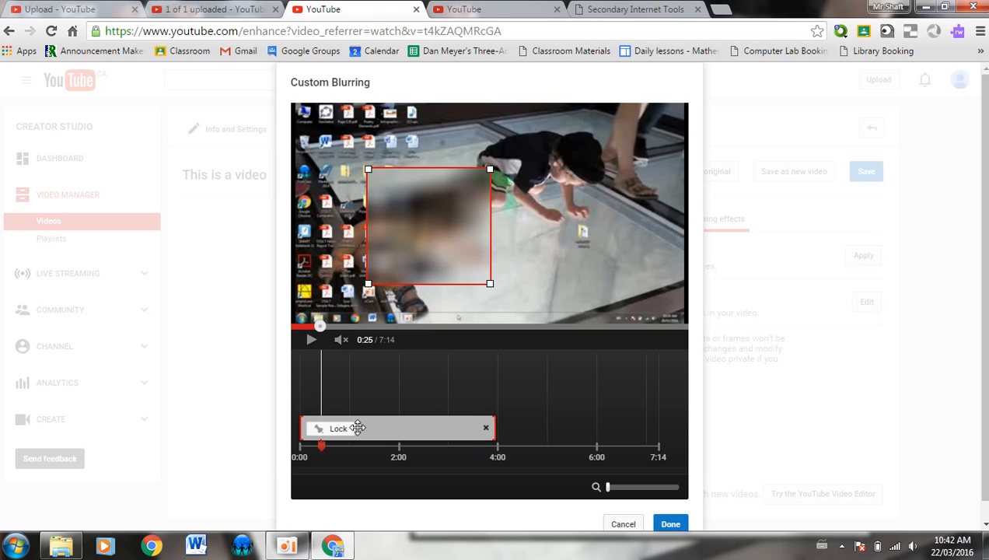
drag(368, 426, 390, 426)
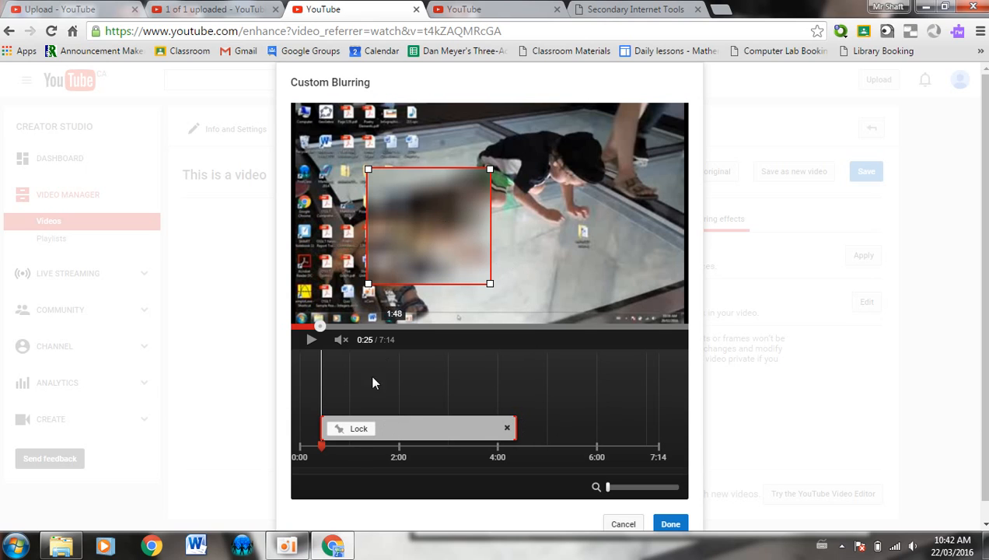
click(340, 429)
Shrink the blur box and move it up over the child near the top-centre
drag(416, 206, 427, 235)
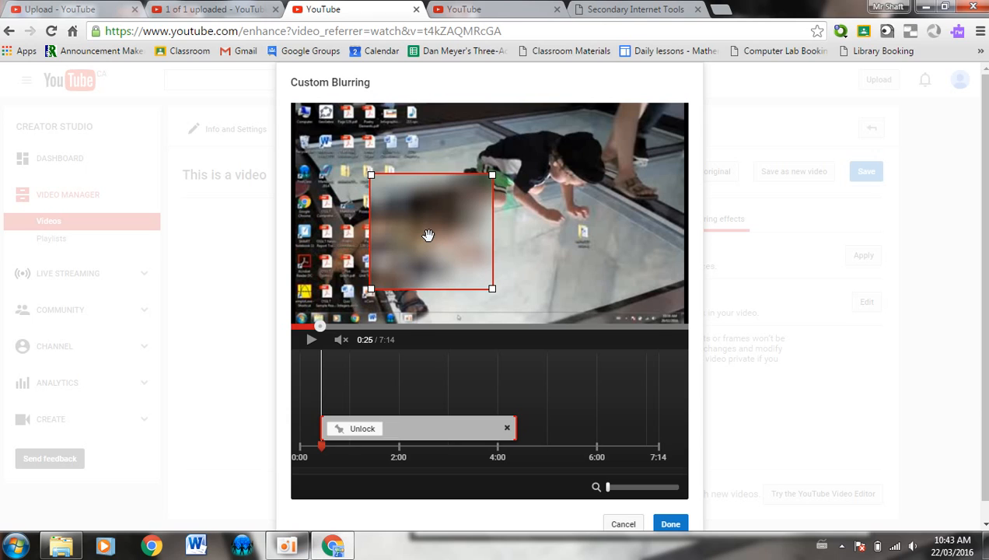
drag(370, 175, 398, 220)
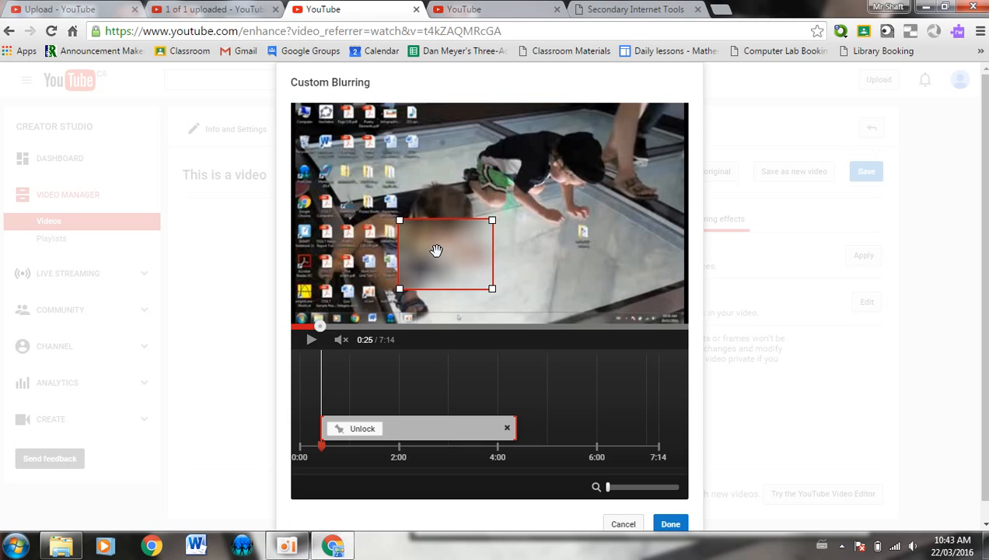
drag(436, 250, 427, 209)
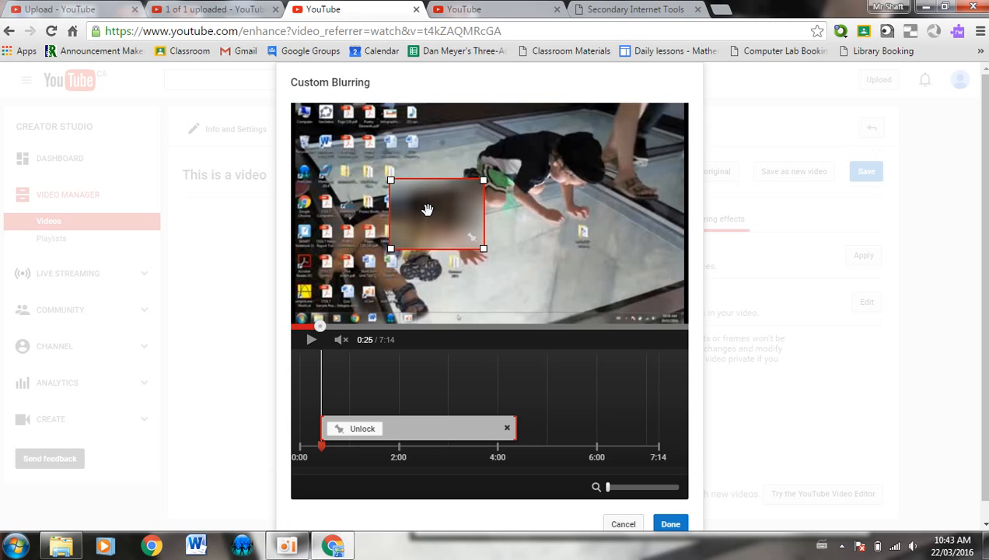
mouse_move(414, 423)
mouse_down()
mouse_move(454, 420)
mouse_move(416, 420)
mouse_up()
Cancel the Custom Blurring dialog to return to the Blurring effects options
click(624, 525)
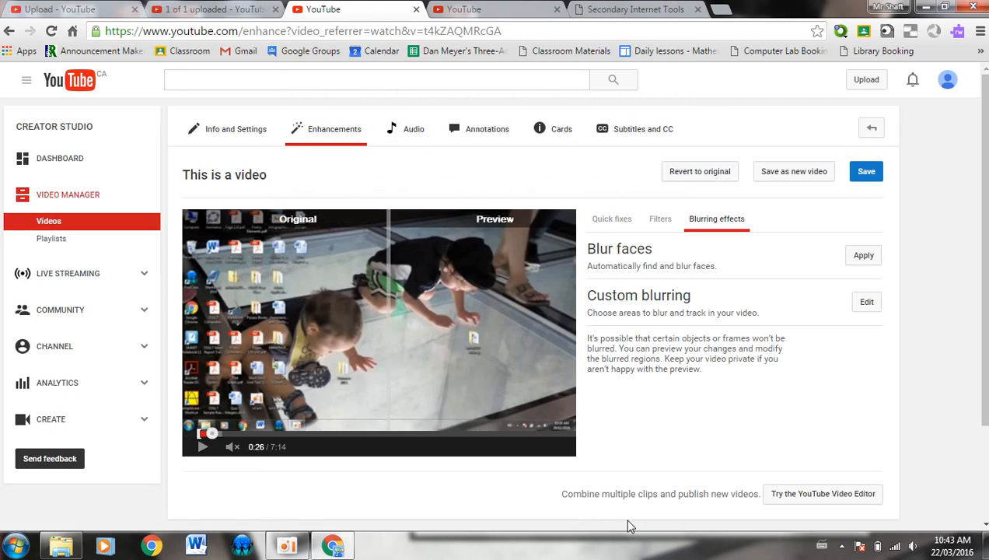